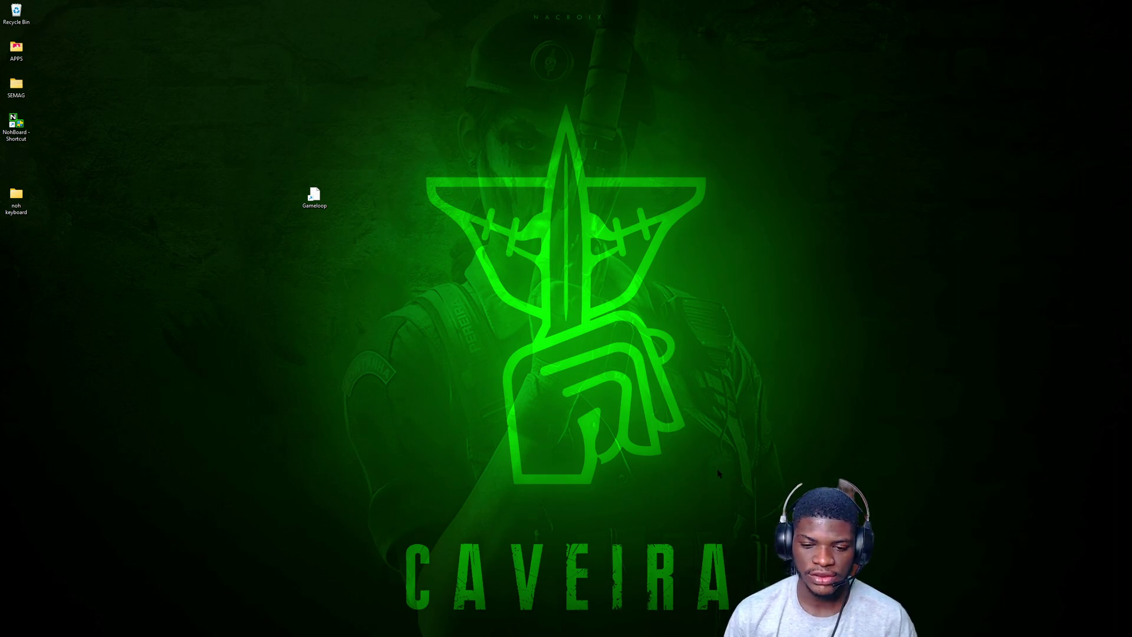
# - Open Edge and run a Bing search for 'gameloop' from the address bar
pyautogui.moveTo(544, 635)
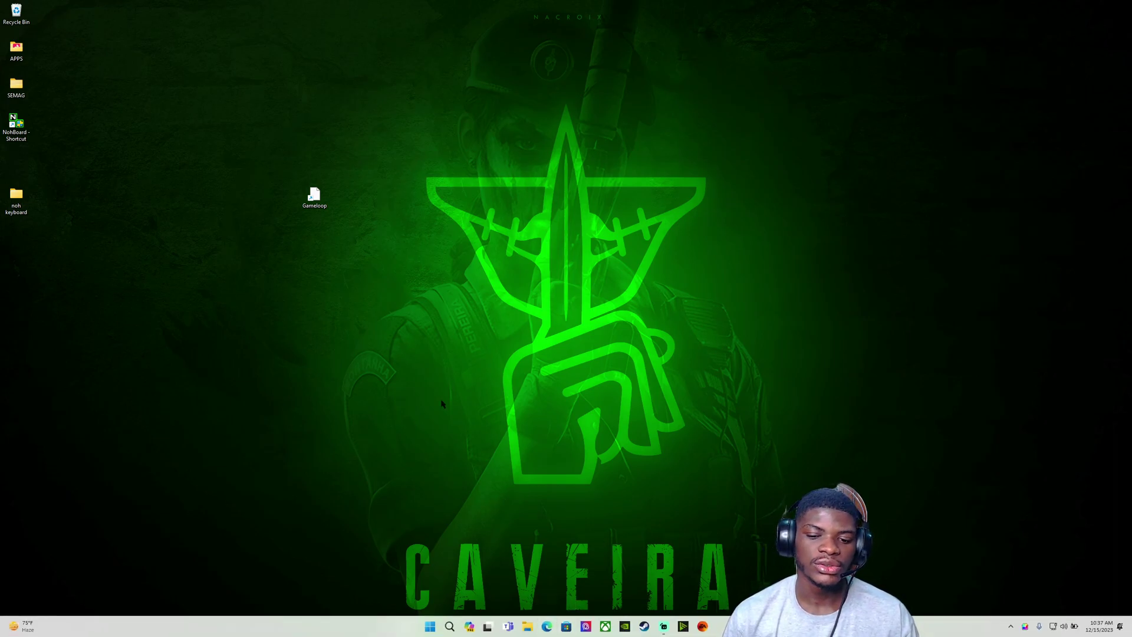
pyautogui.click(546, 627)
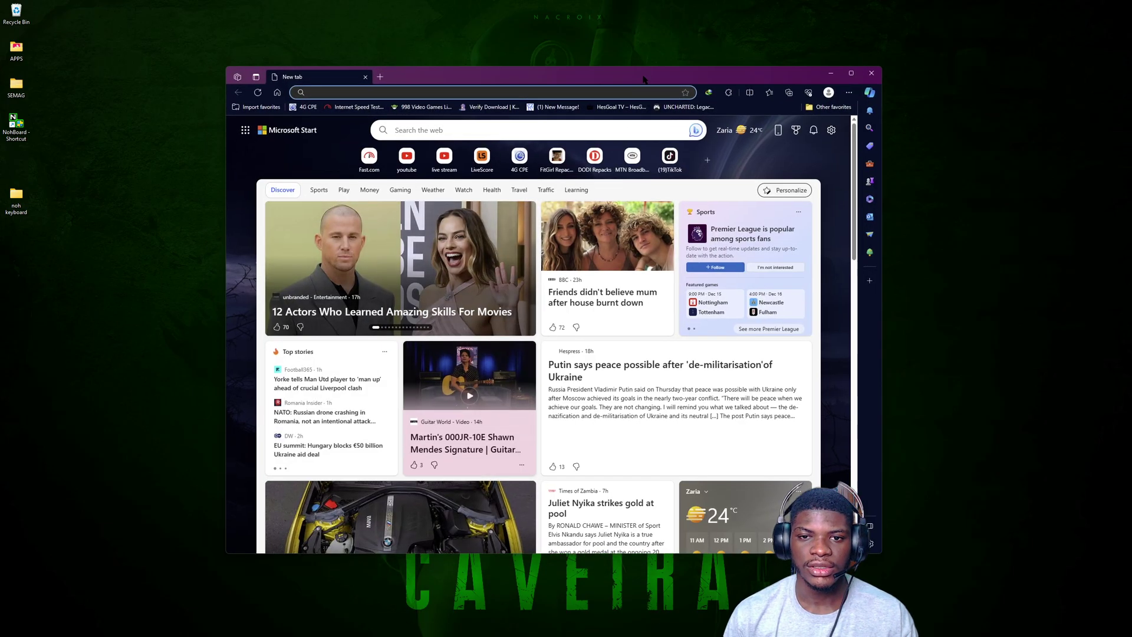
pyautogui.click(678, 93)
pyautogui.write('g')
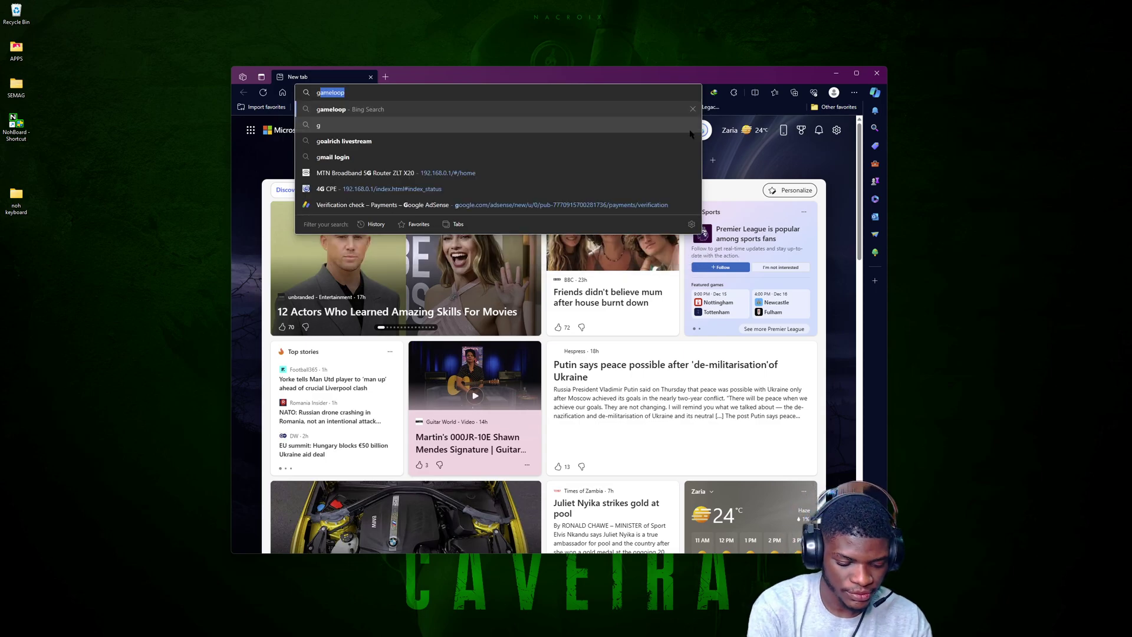
pyautogui.write('ameloop')
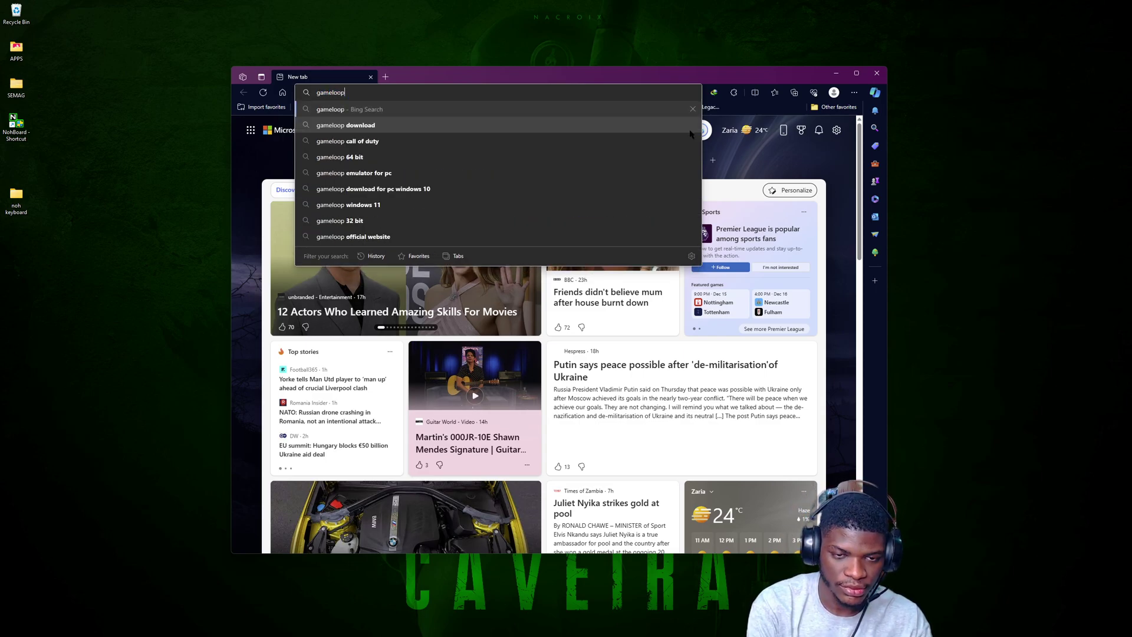
pyautogui.click(412, 112)
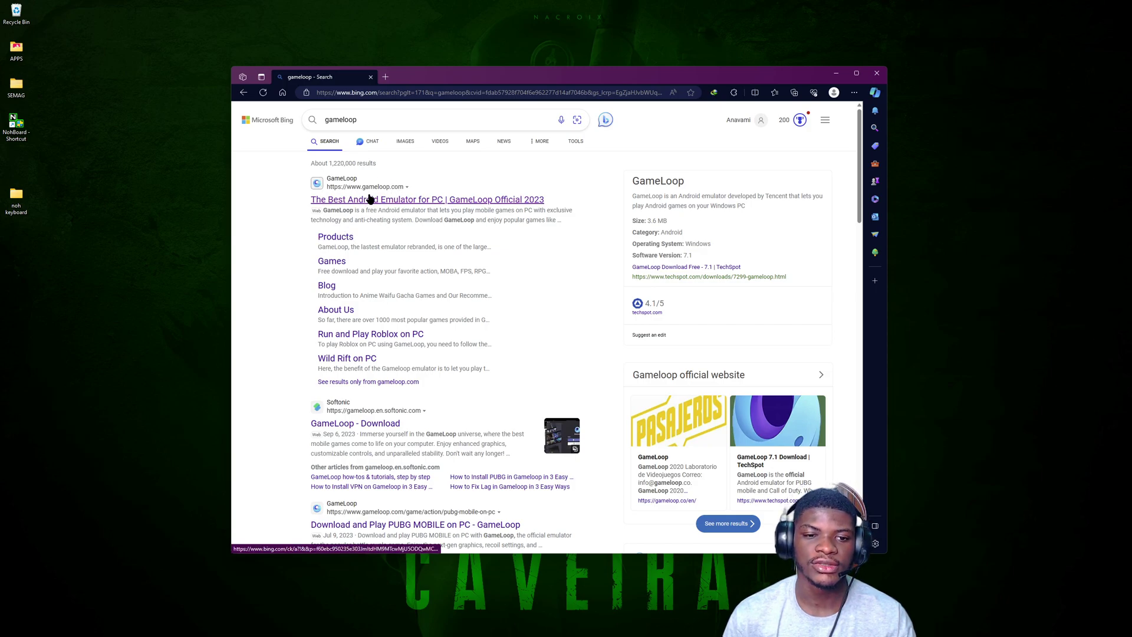
# - Download GLP_installer_900223150_market.exe from gameloop.com via IDM, dismissing the virus-check error
pyautogui.click(339, 201)
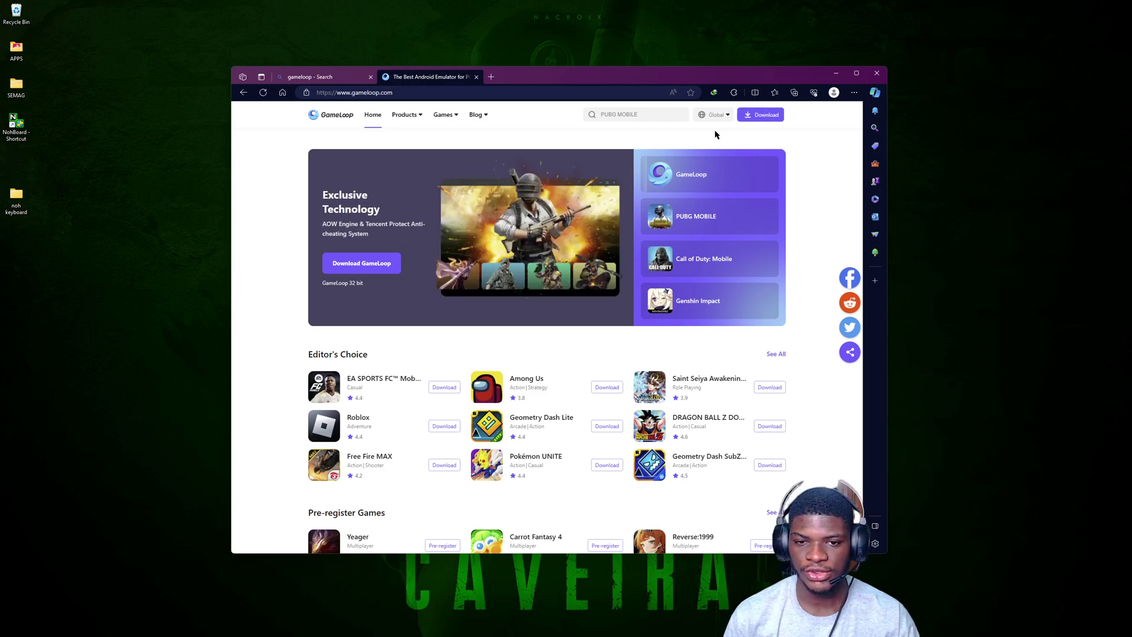
pyautogui.click(769, 121)
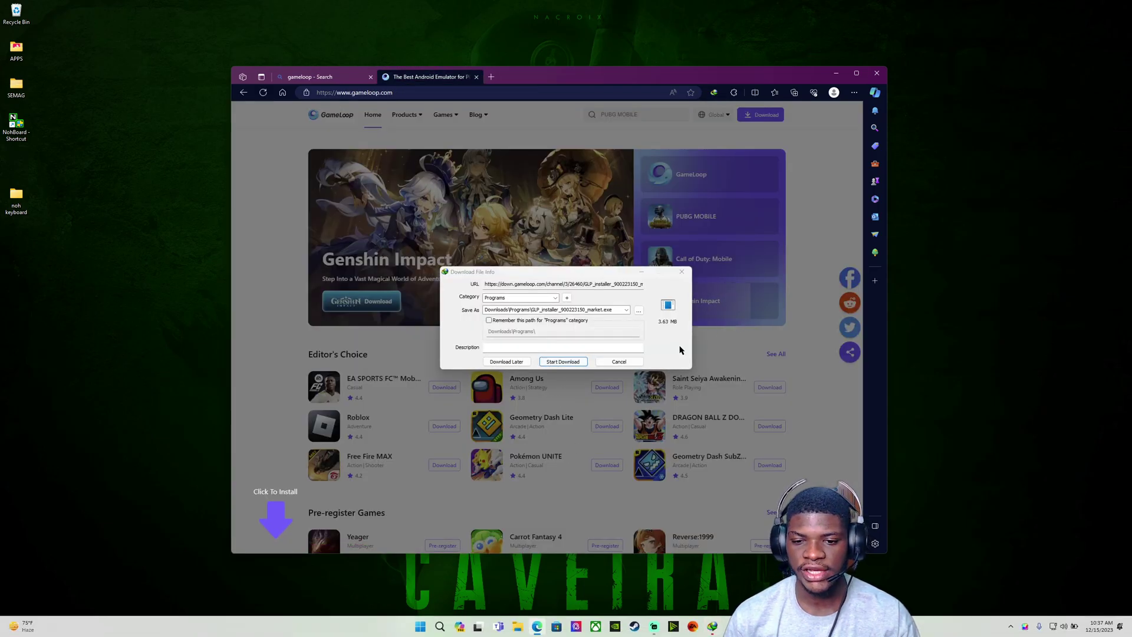
pyautogui.moveTo(576, 277); pyautogui.dragTo(617, 292)
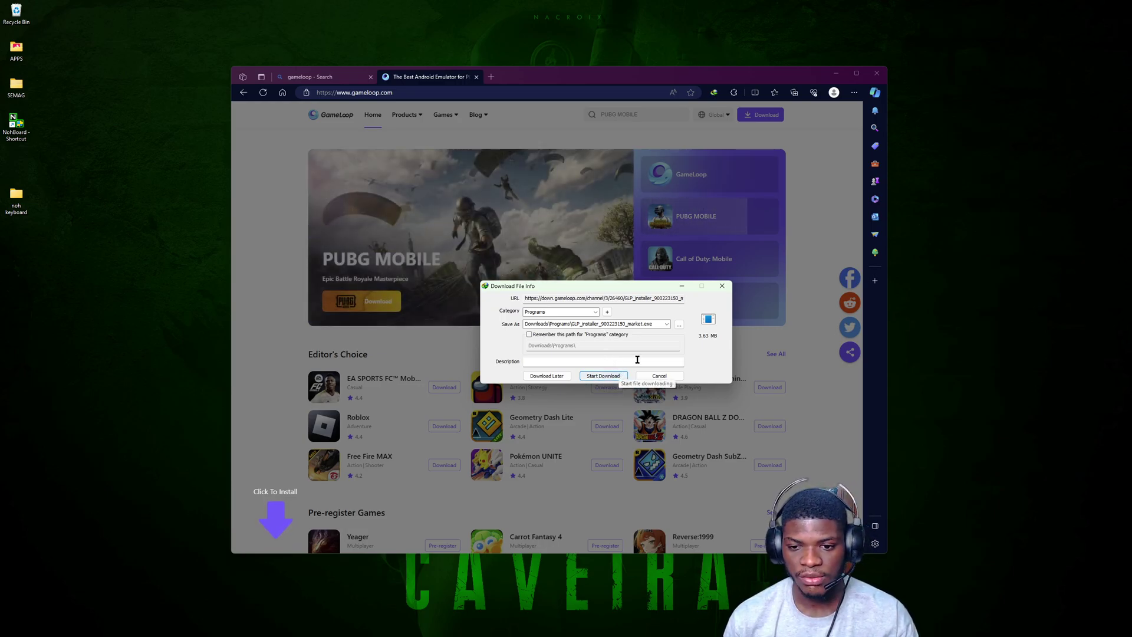
pyautogui.click(609, 377)
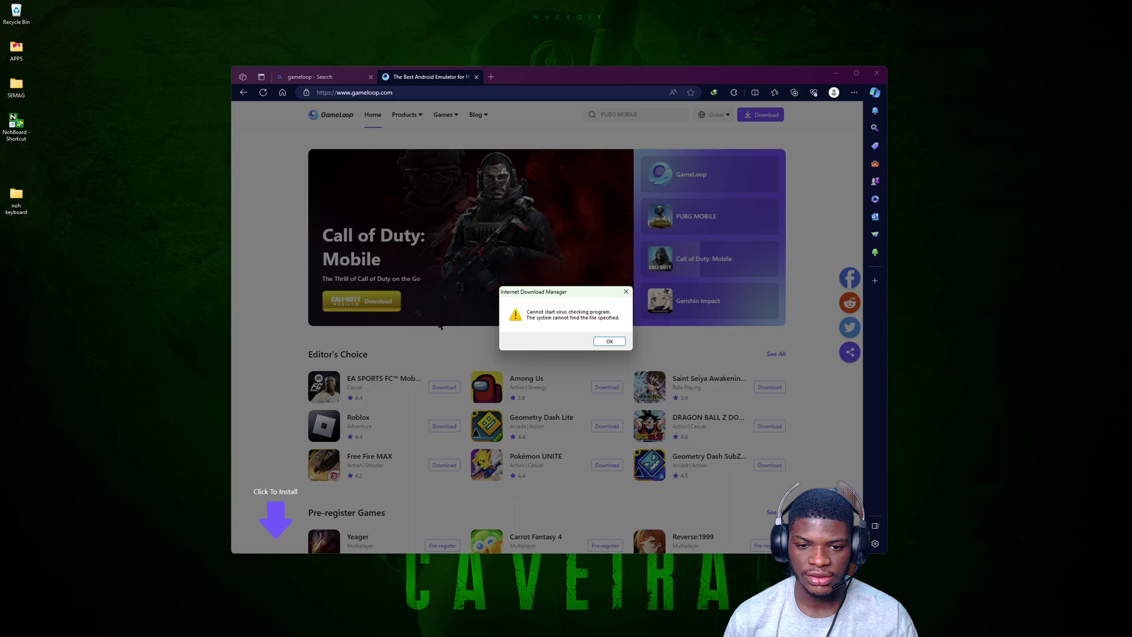
pyautogui.click(609, 341)
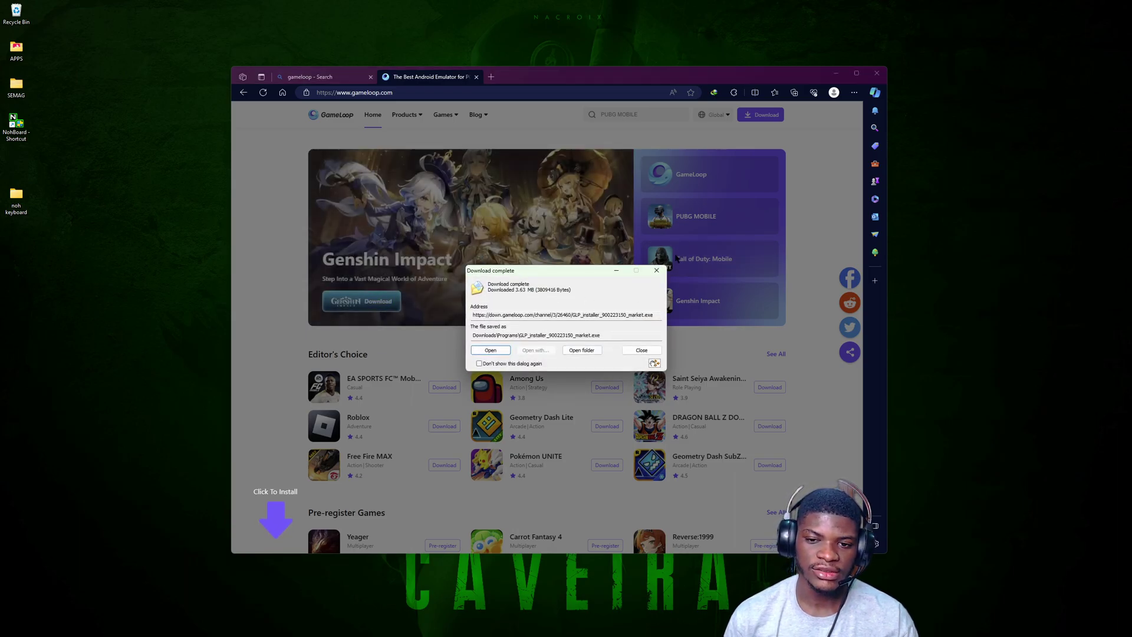
# - Show the downloaded installer in Downloads\Programs and centre that folder window
pyautogui.click(578, 350)
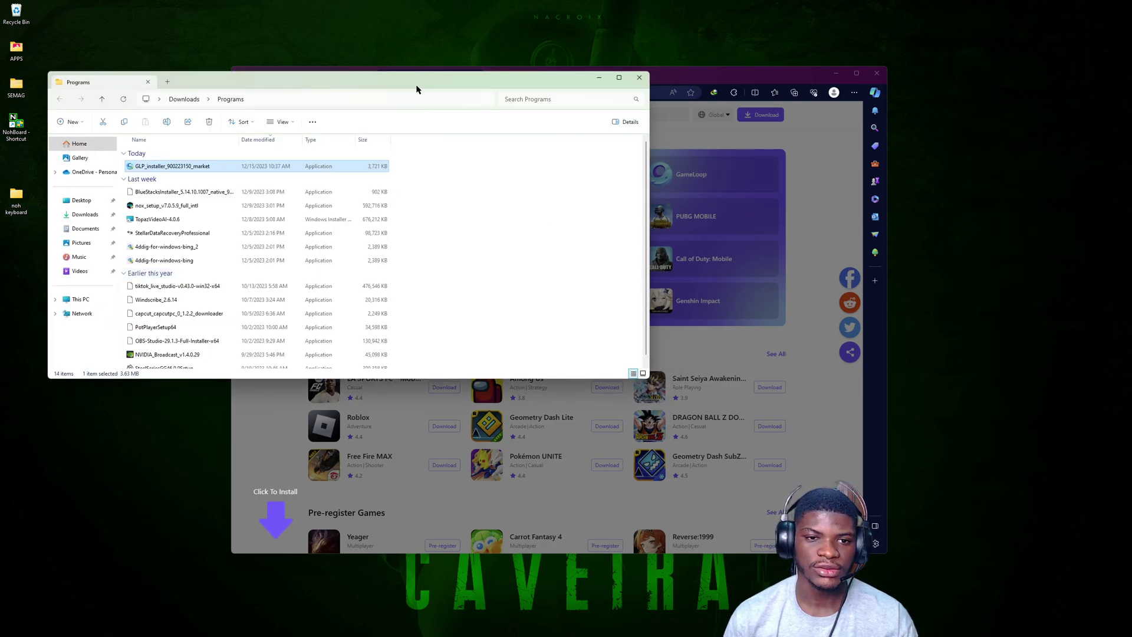
pyautogui.moveTo(449, 79); pyautogui.dragTo(626, 179)
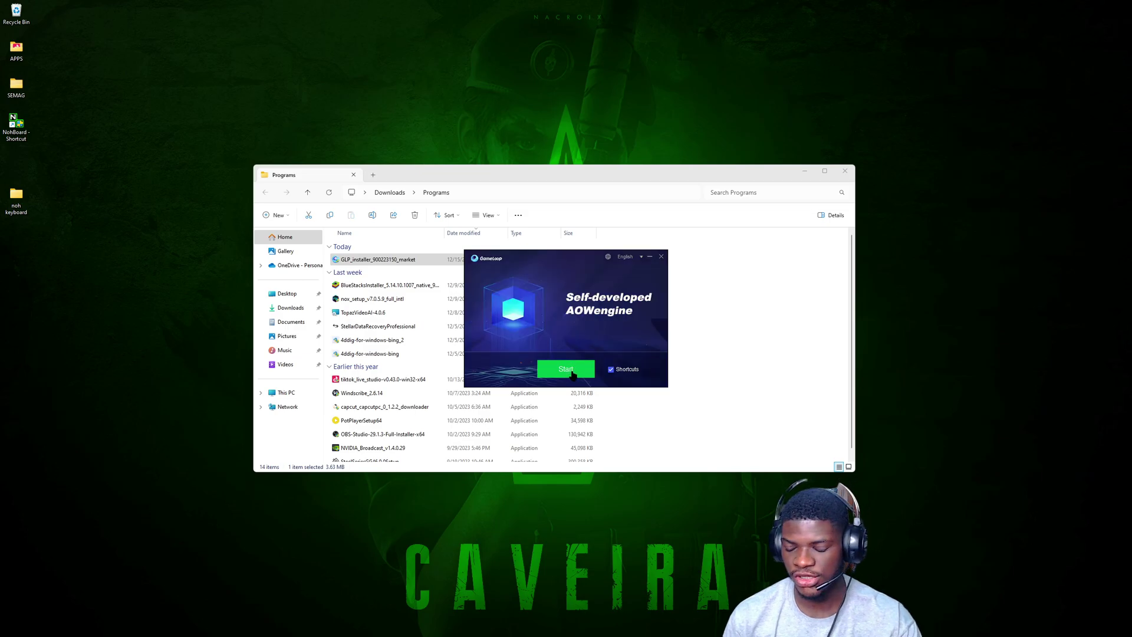
# - Cancel the GameLoop installer after confirming the warning, and close the Programs folder
pyautogui.click(661, 257)
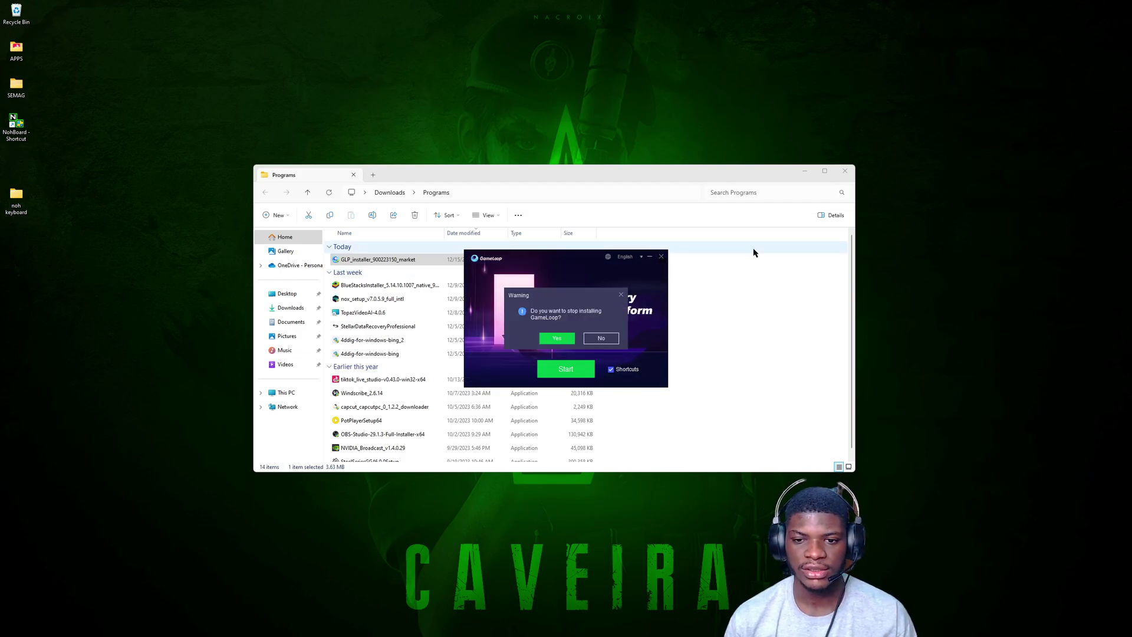
pyautogui.click(560, 341)
pyautogui.click(845, 170)
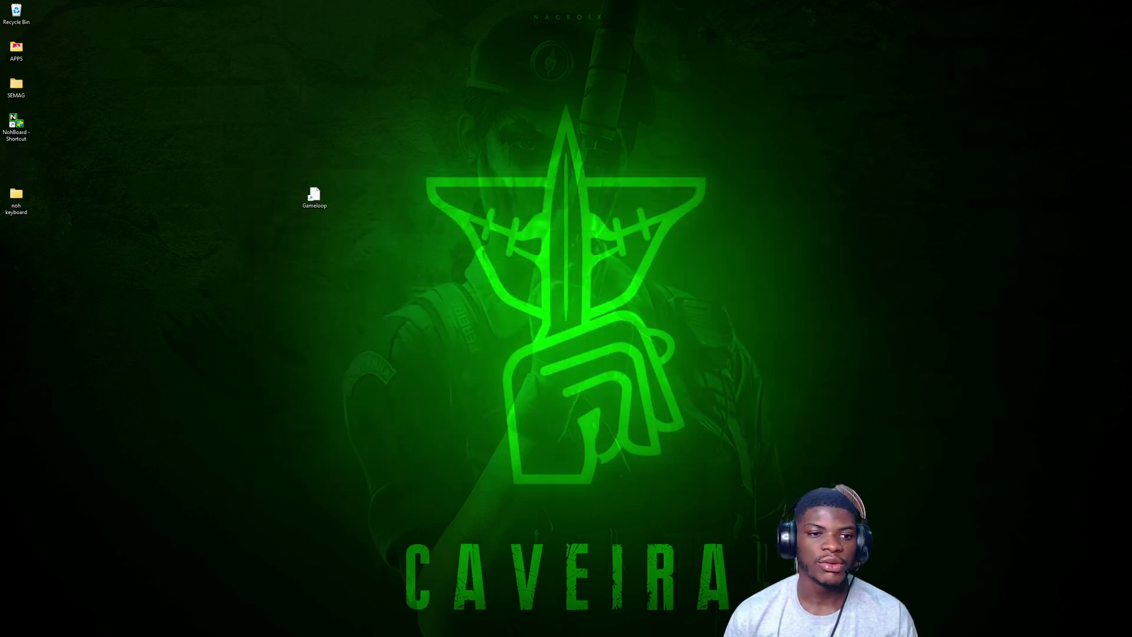
# - Launch GameLoop from its desktop shortcut and nudge its window slightly higher
pyautogui.doubleClick(313, 196)
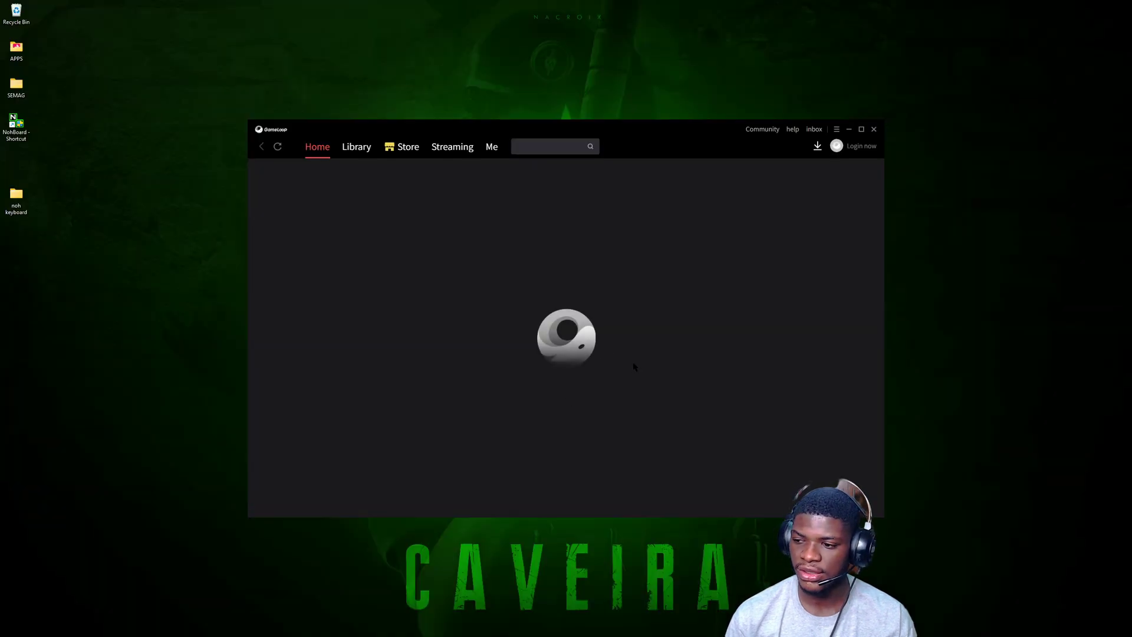
pyautogui.moveTo(618, 128)
pyautogui.mouseDown()
pyautogui.moveTo(585, 115)
pyautogui.moveTo(620, 122)
pyautogui.mouseUp()
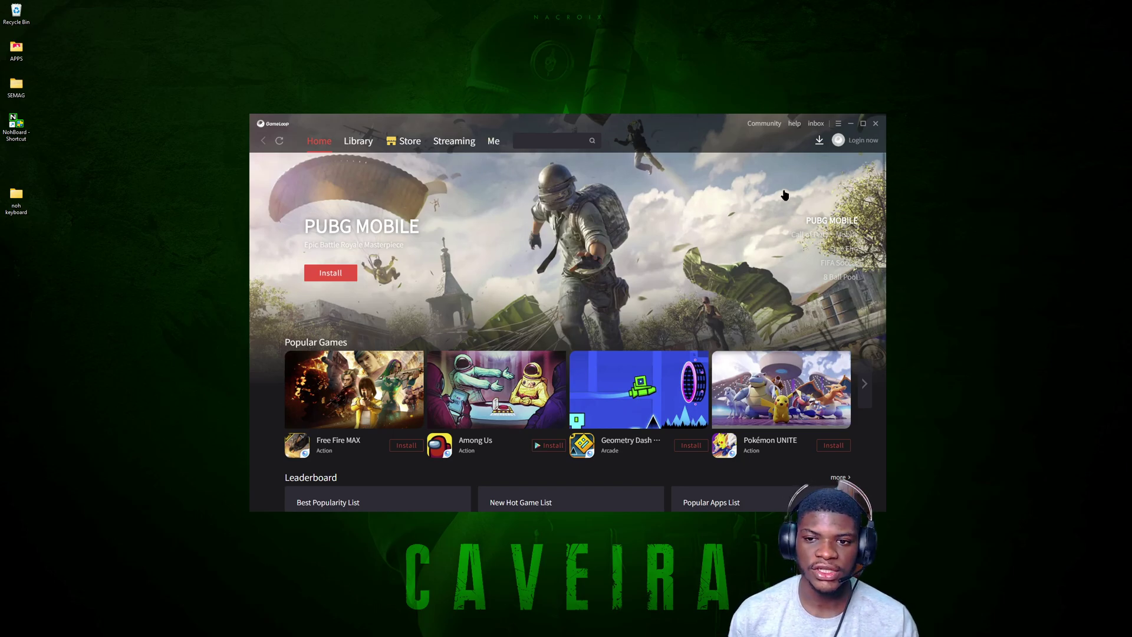
pyautogui.click(549, 140)
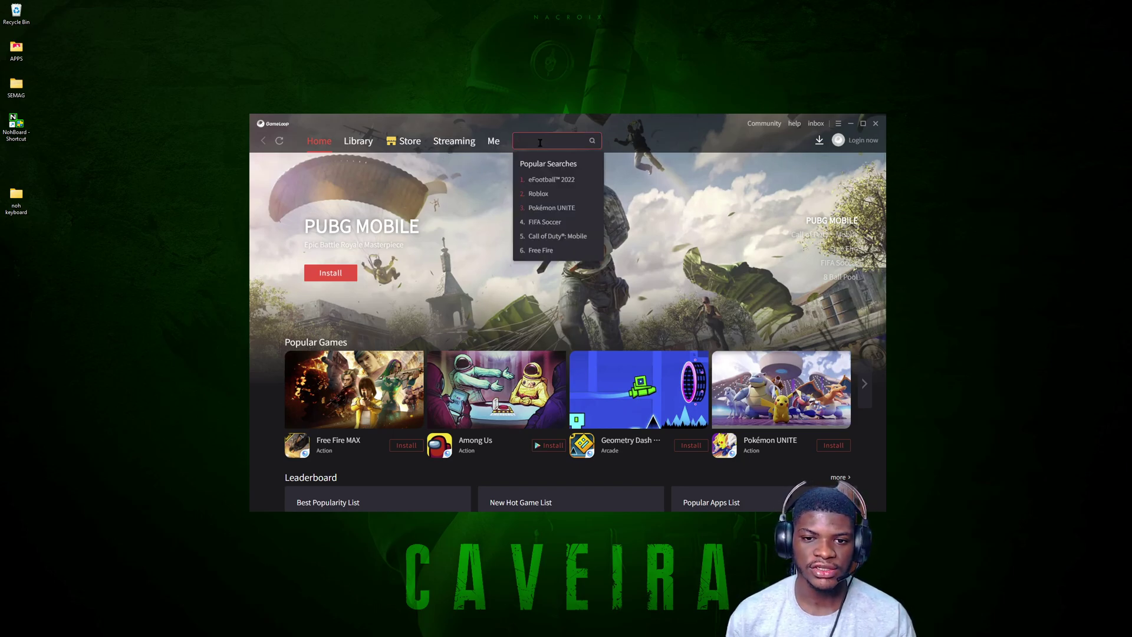
pyautogui.write('c')
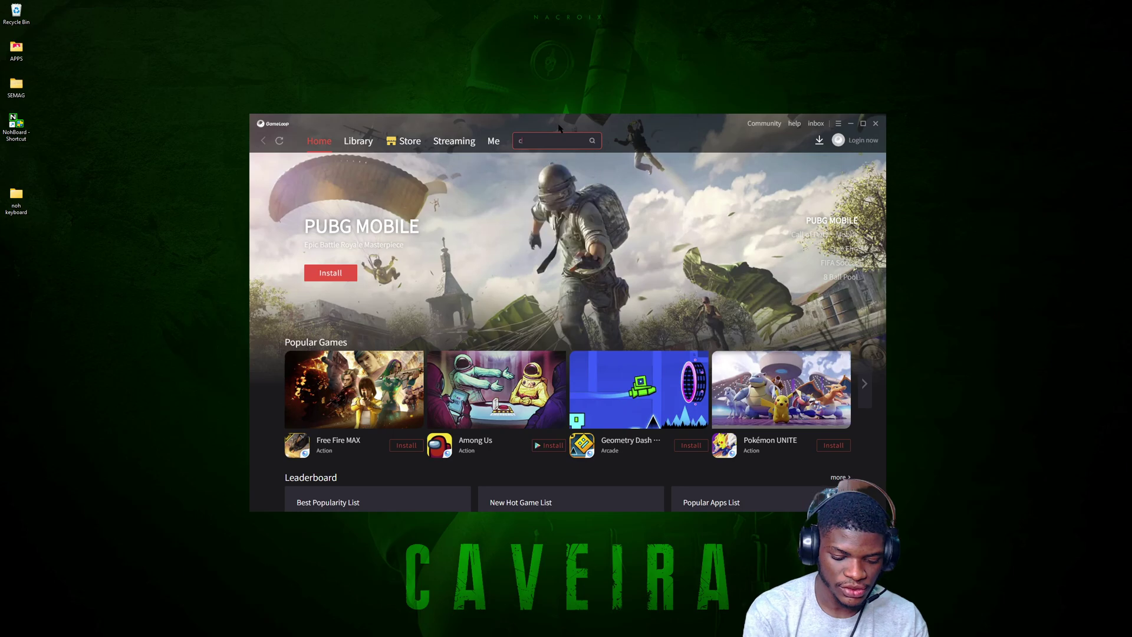
pyautogui.write('all')
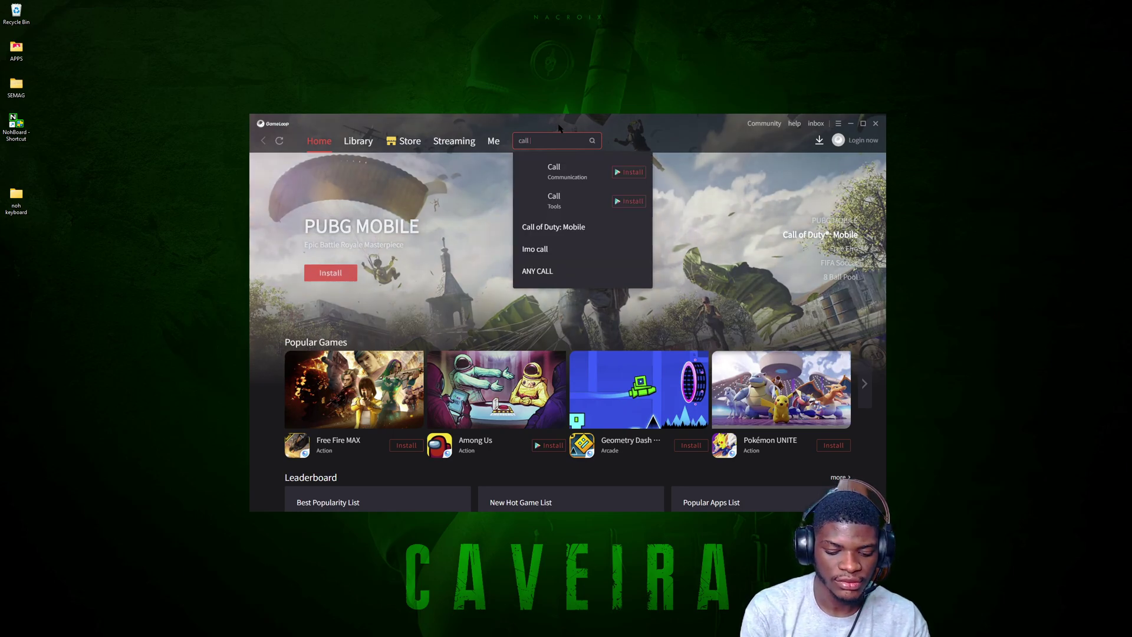
pyautogui.write(' of')
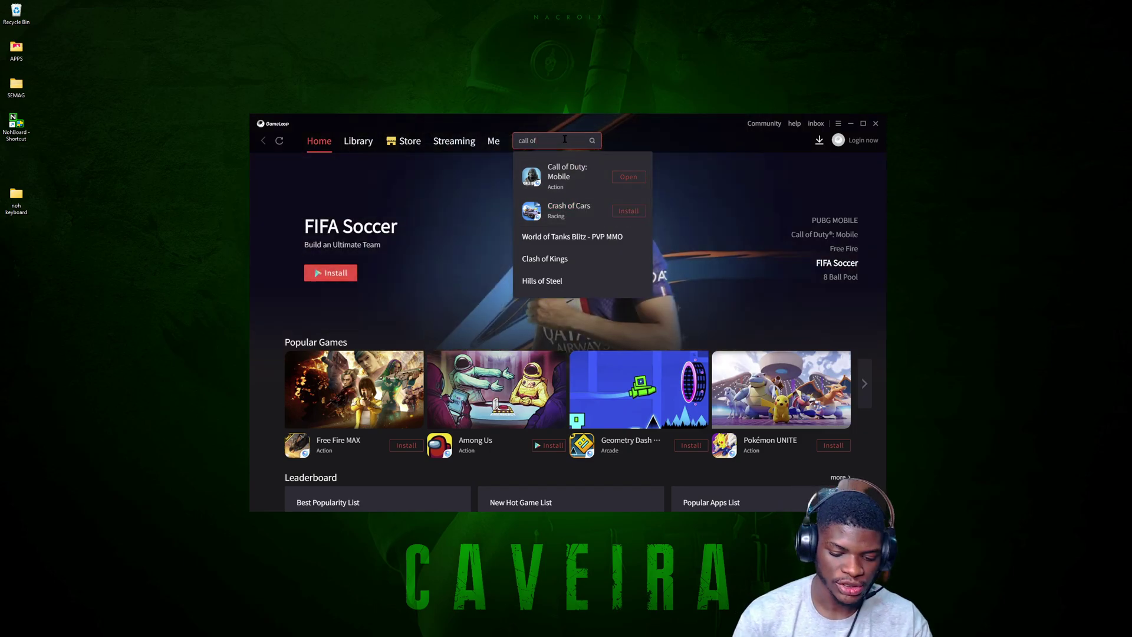
pyautogui.hotkey('ctrl', 'a')
pyautogui.press('BackSpace')
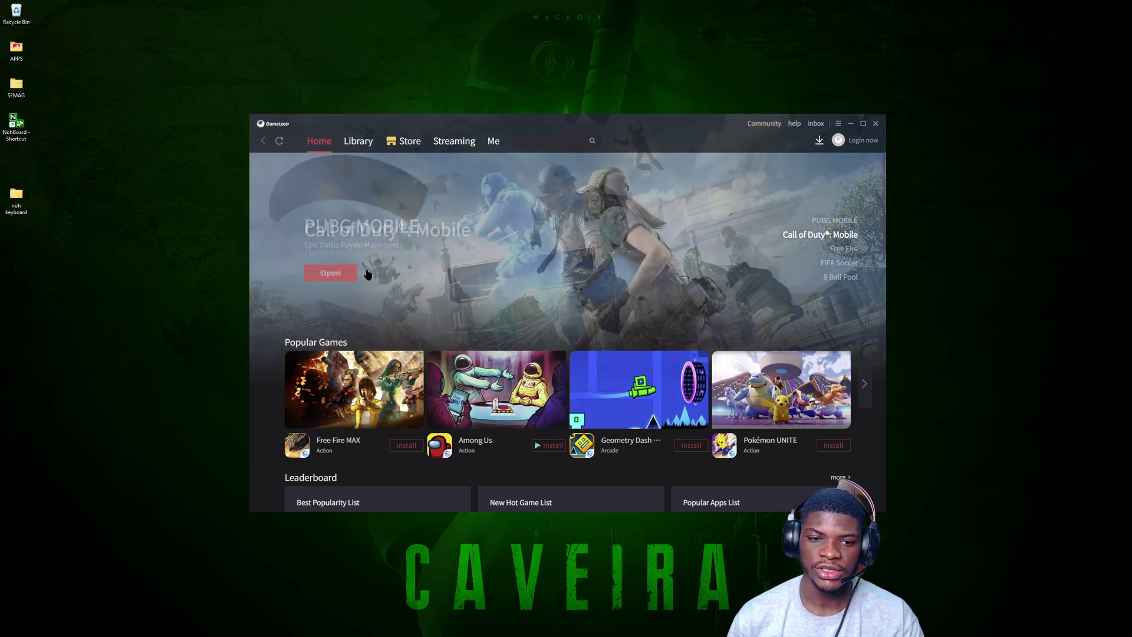
# - Search GameLoop for 'pubg' and queue PUBG MOBILE for installation
pyautogui.click(591, 136)
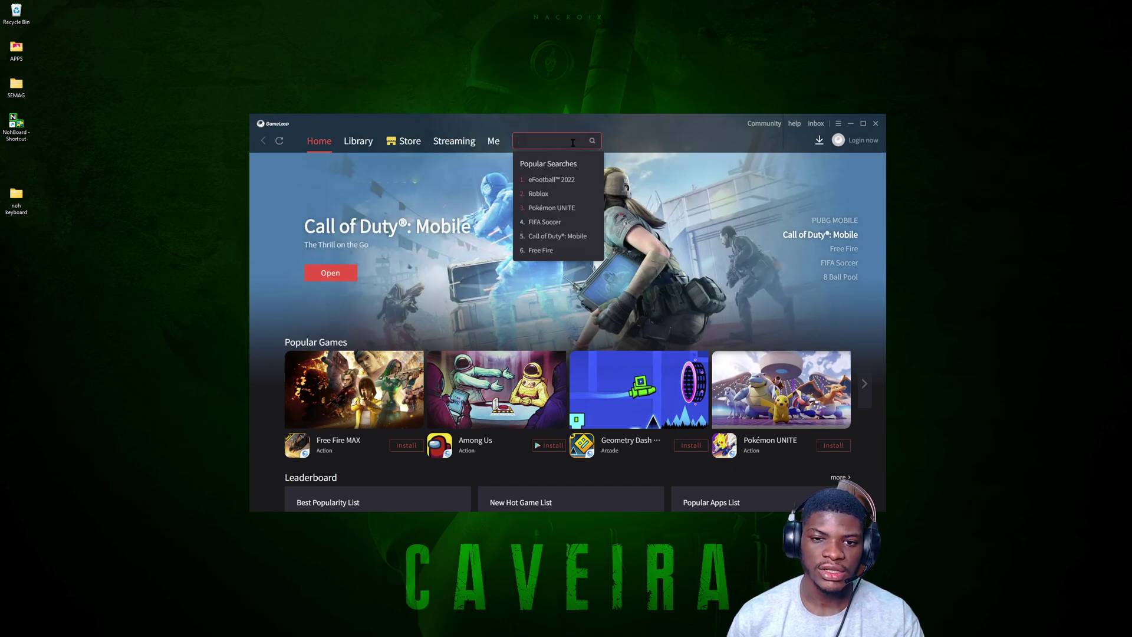
pyautogui.write('pubg')
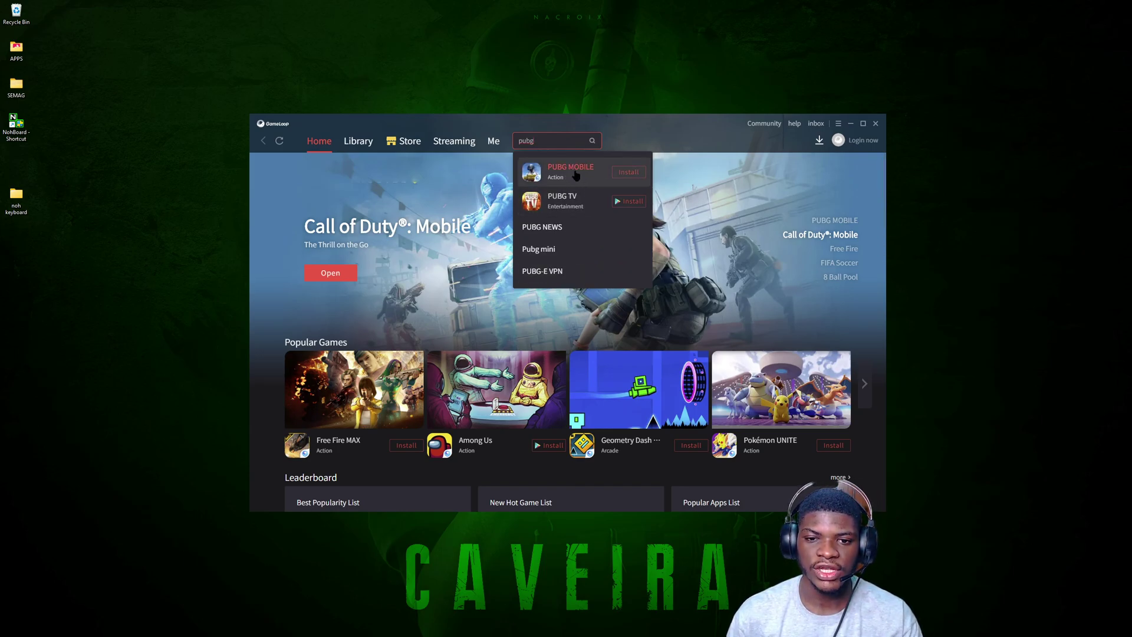
pyautogui.click(628, 171)
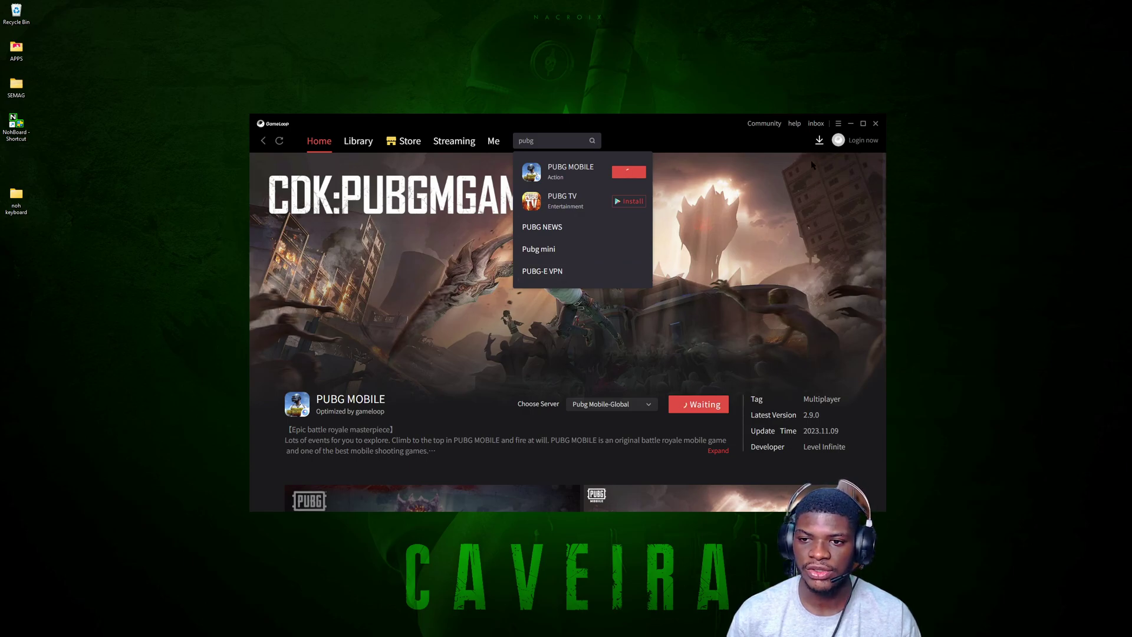
# - Delete the PUBG MOBILE task from the downloads list and close the empty panel
pyautogui.click(819, 142)
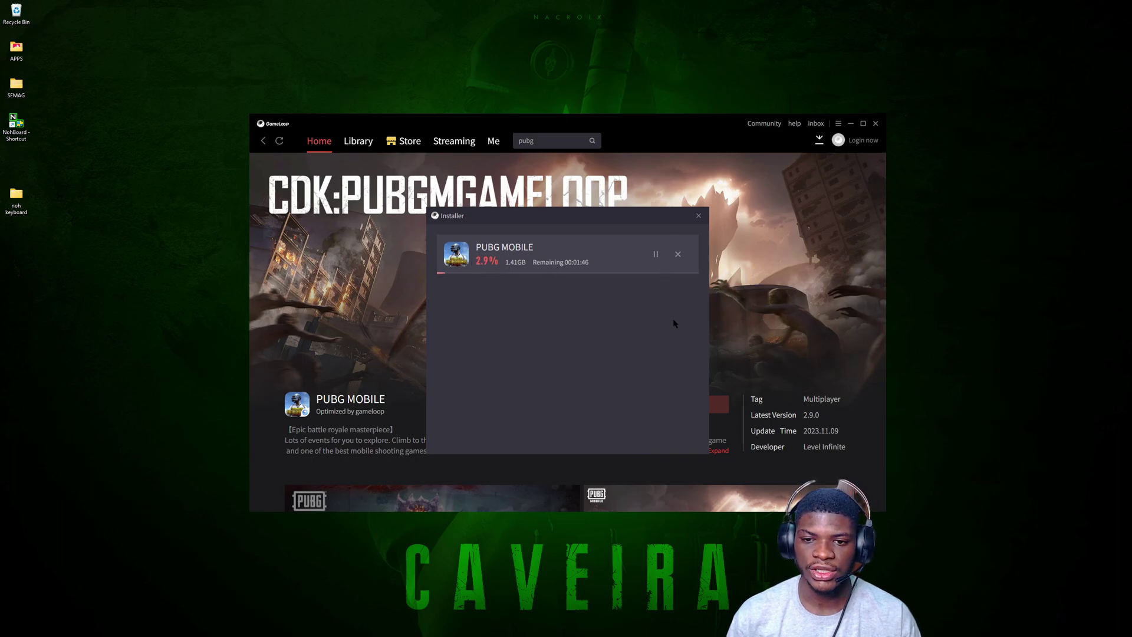
pyautogui.click(678, 254)
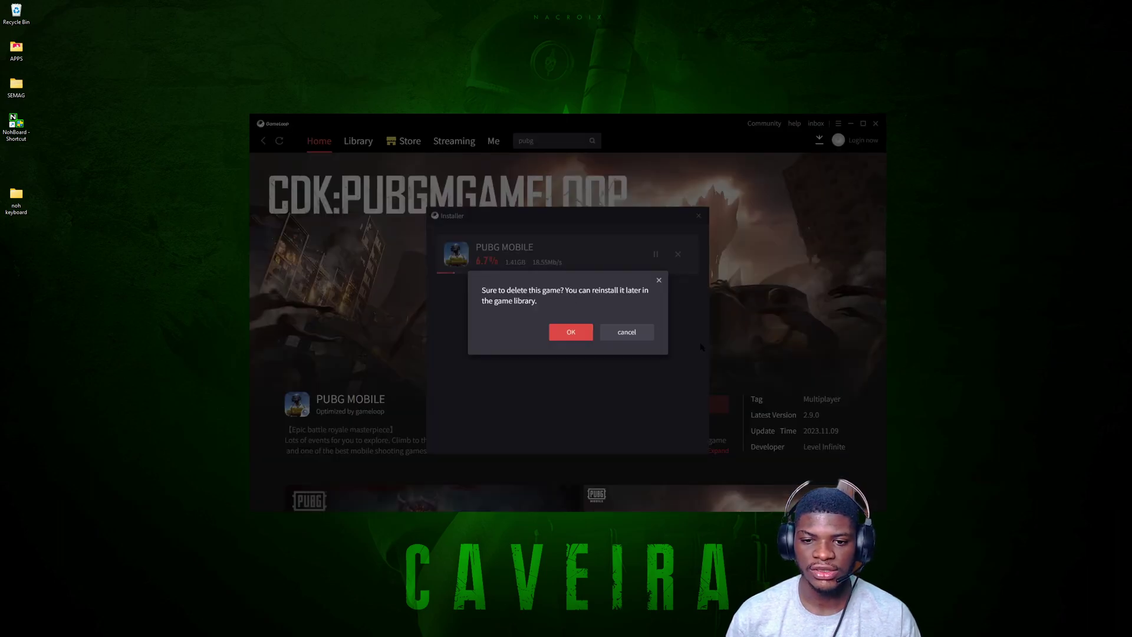
pyautogui.click(573, 331)
pyautogui.click(699, 215)
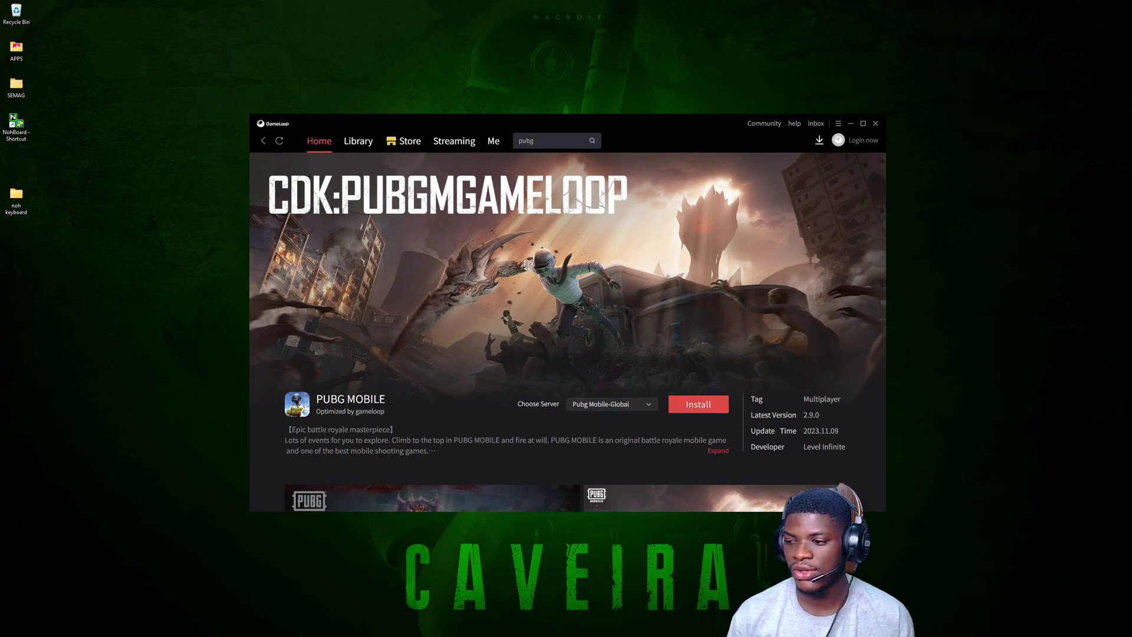
# - Exit the running Call of Duty: Mobile from the Me page, then open GameLoop's main menu
pyautogui.click(493, 142)
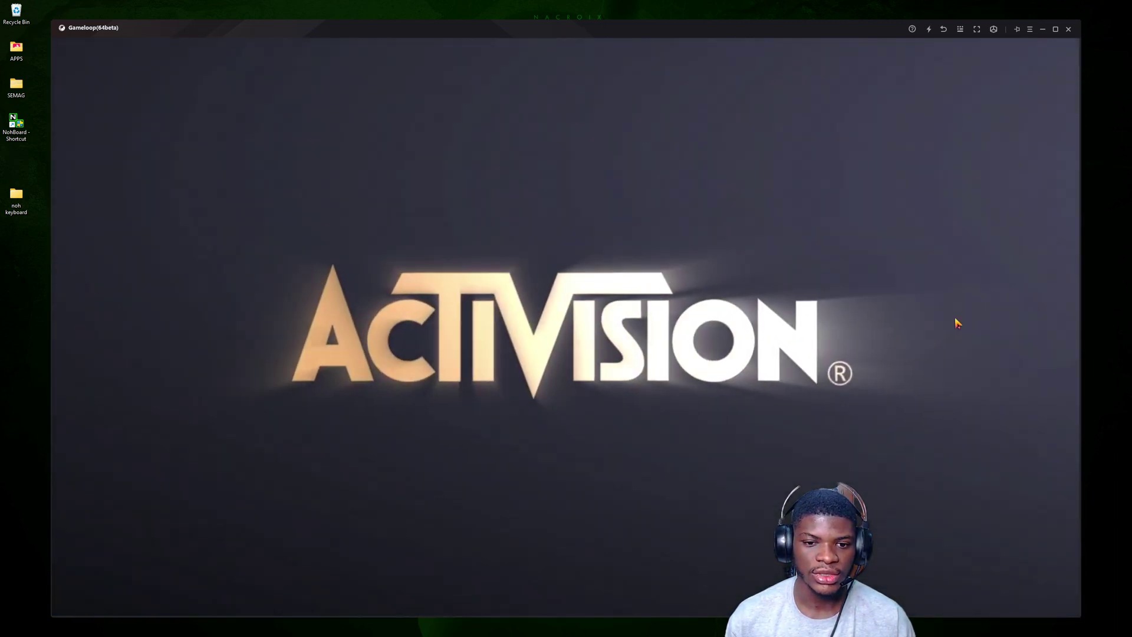
pyautogui.click(1068, 29)
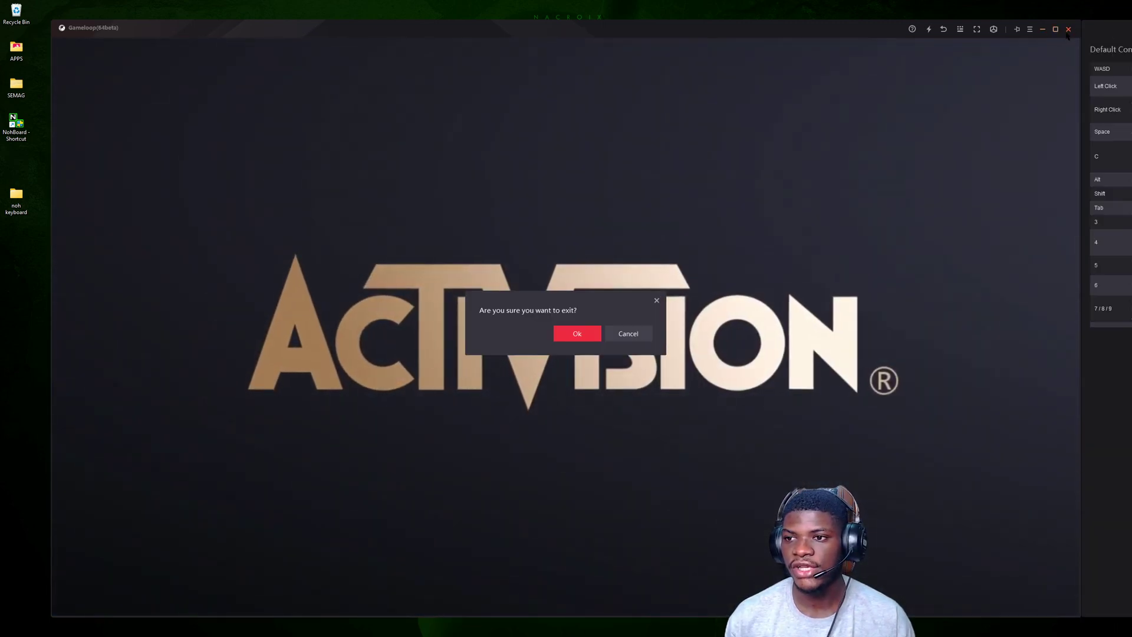
pyautogui.click(575, 333)
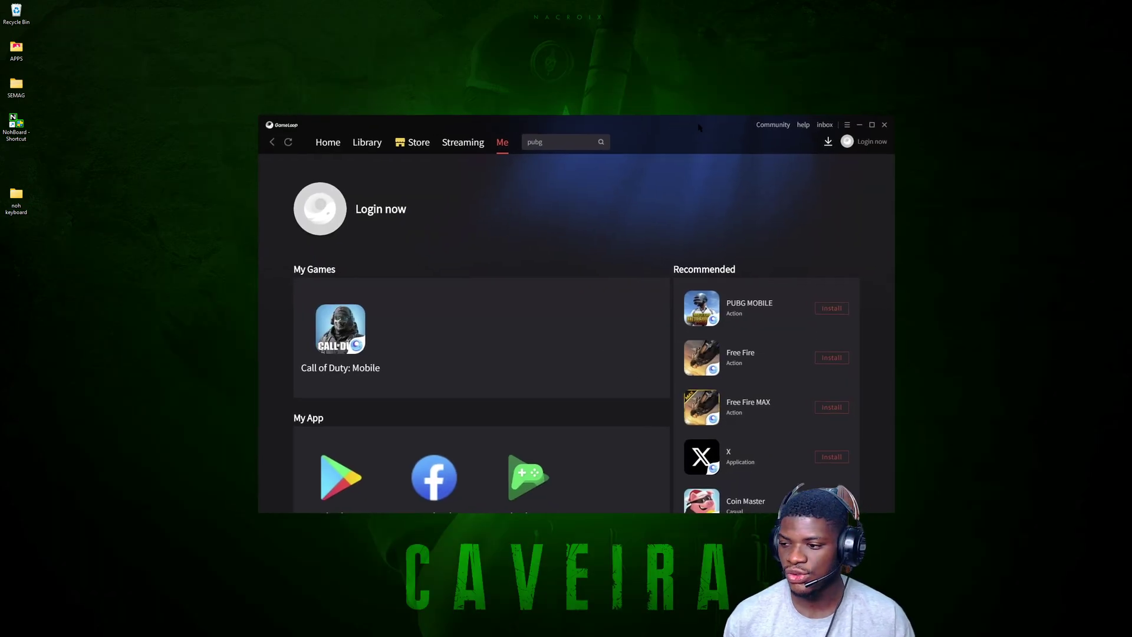
pyautogui.moveTo(587, 125); pyautogui.dragTo(577, 124)
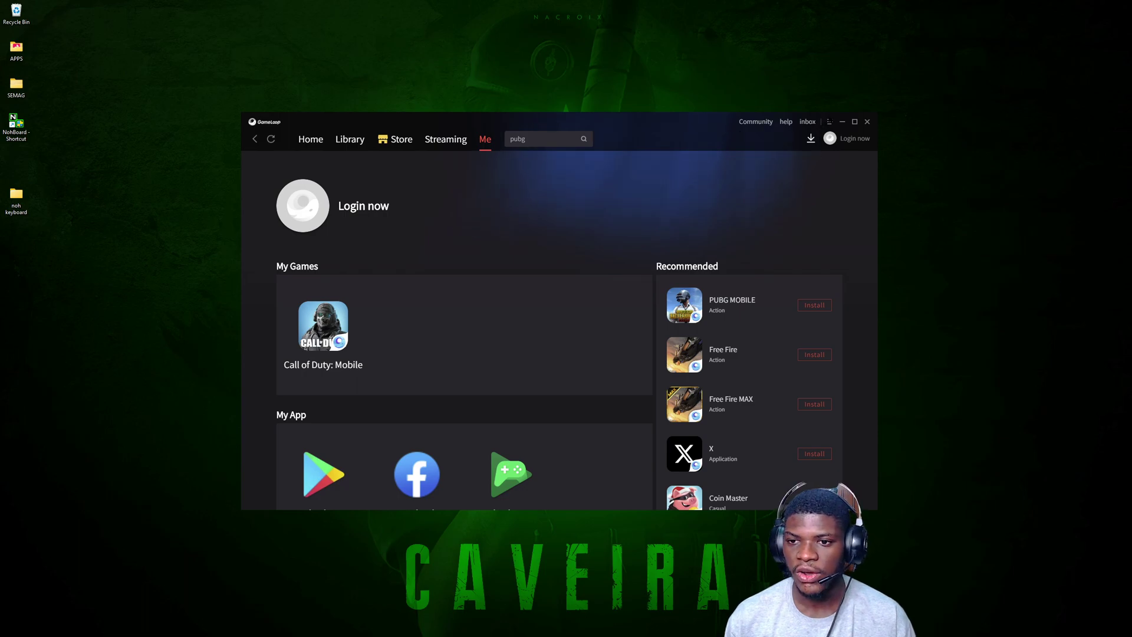
pyautogui.click(830, 122)
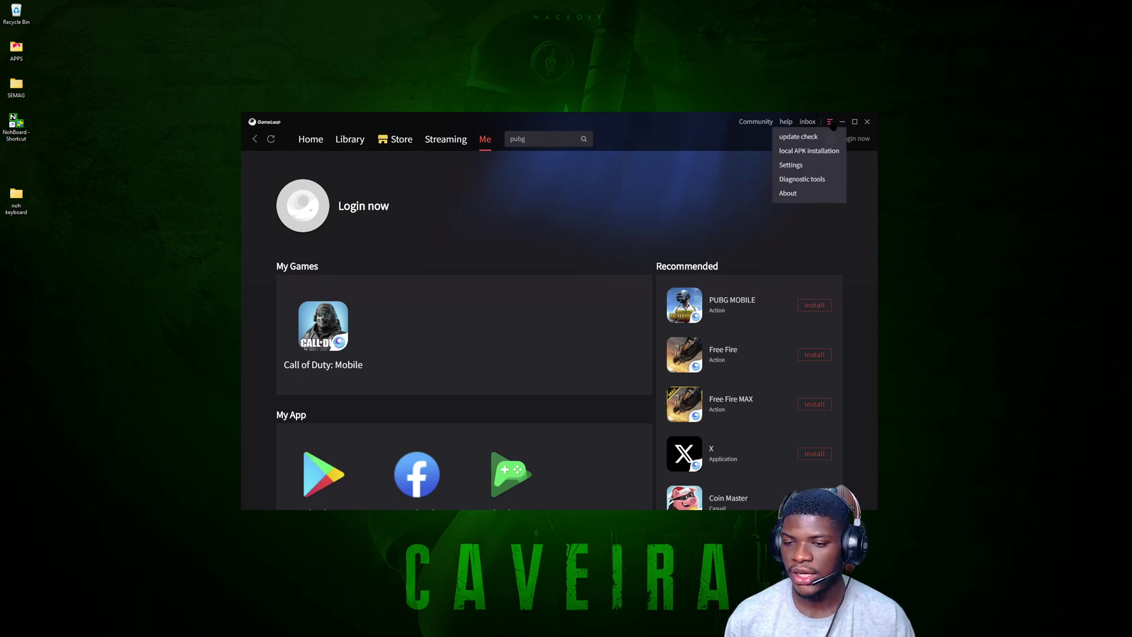
# - Open GameLoop Settings and scroll through the Basic options
pyautogui.click(793, 166)
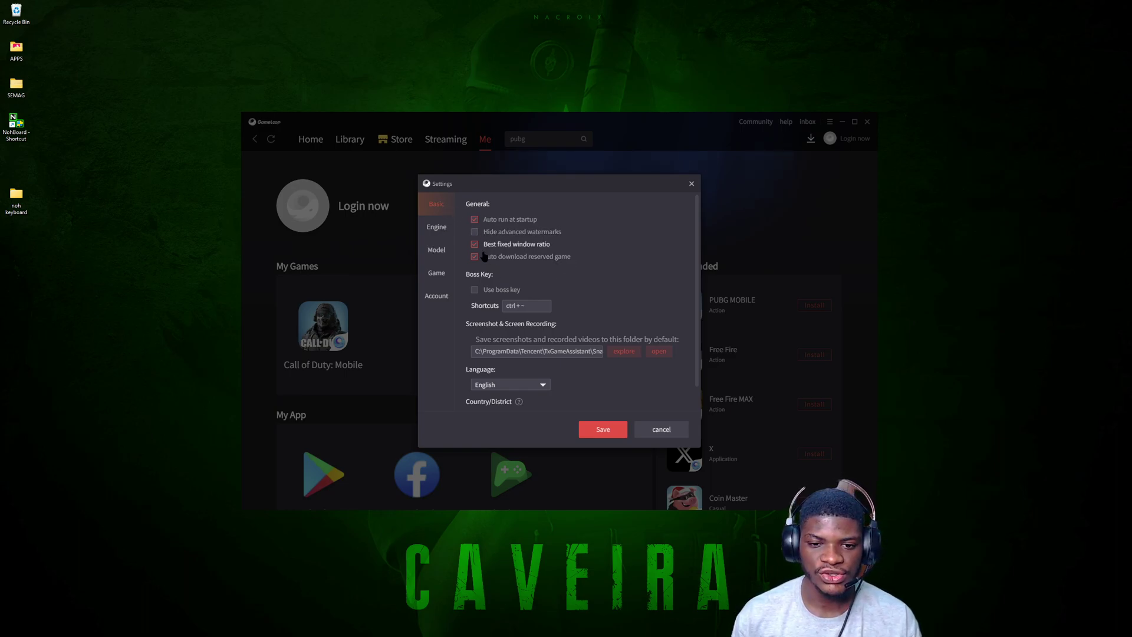
pyautogui.scroll(-1, 624, 266)
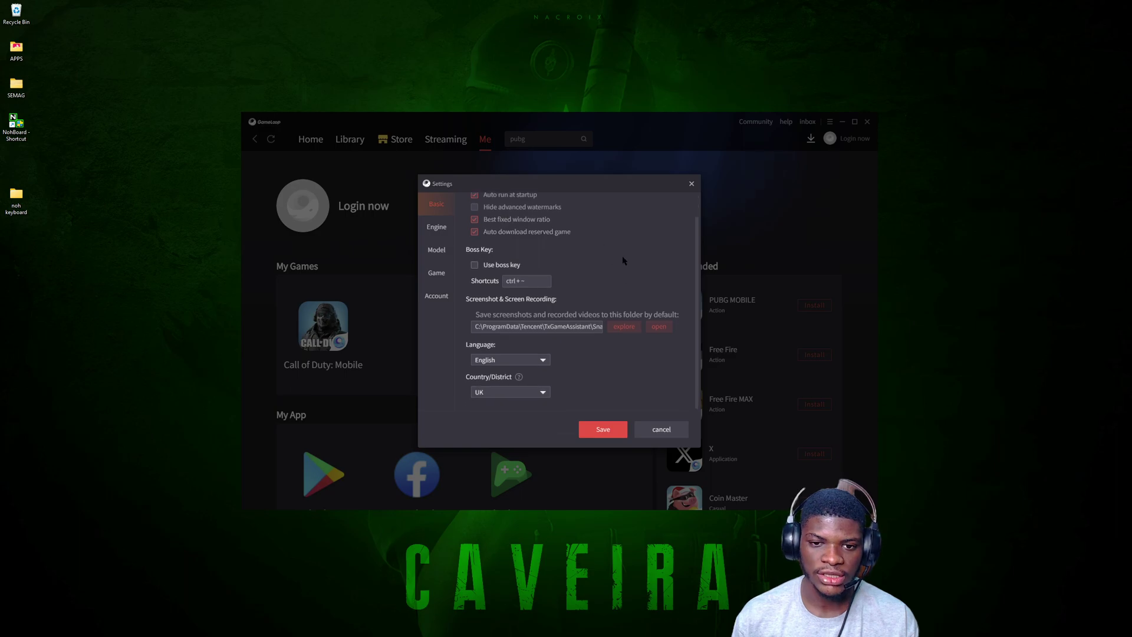
pyautogui.scroll(1, 614, 253)
pyautogui.scroll(-1, 613, 260)
pyautogui.scroll(1, 611, 272)
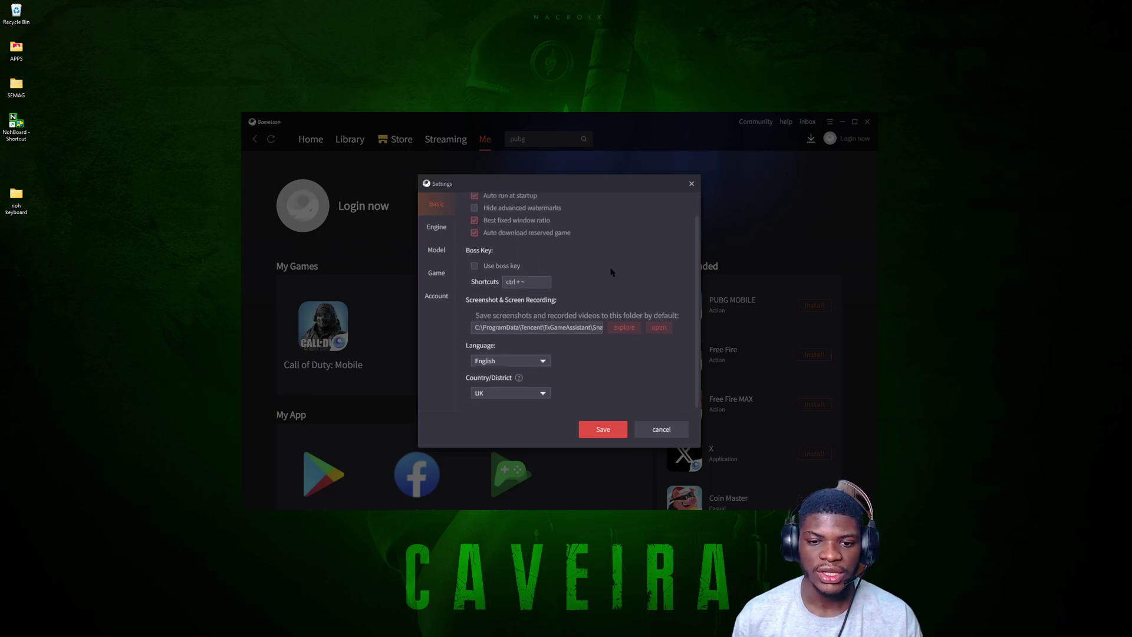
pyautogui.scroll(-1, 611, 272)
# - Check the Language and Country/District lists, keeping English and UK, before moving to Engine
pyautogui.click(510, 393)
pyautogui.click(510, 394)
pyautogui.click(511, 393)
pyautogui.click(507, 361)
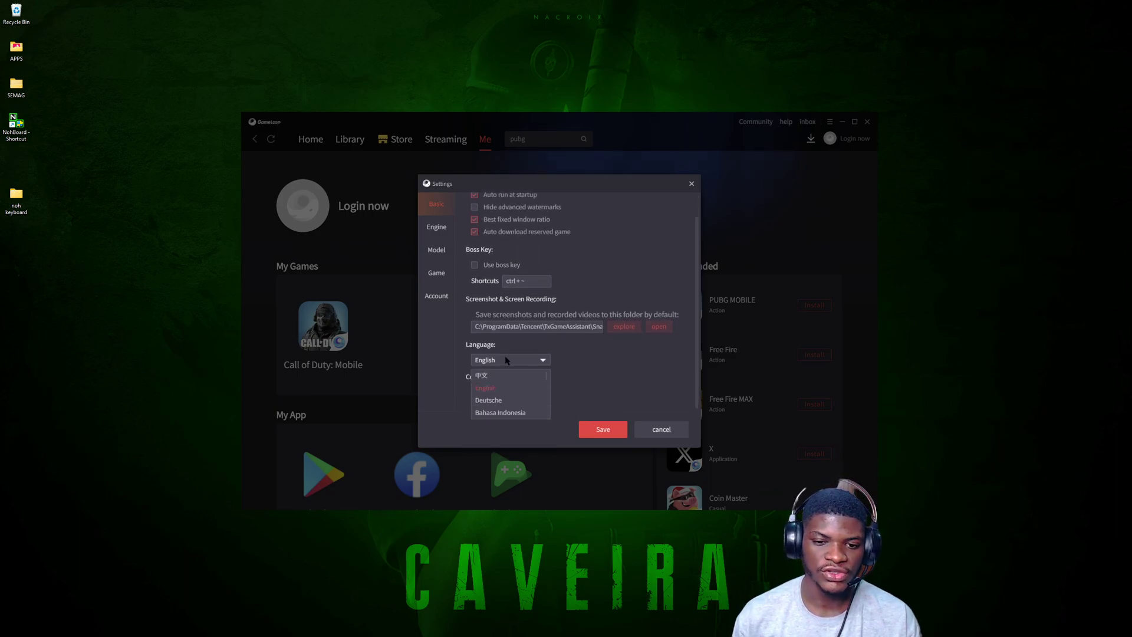
pyautogui.click(581, 416)
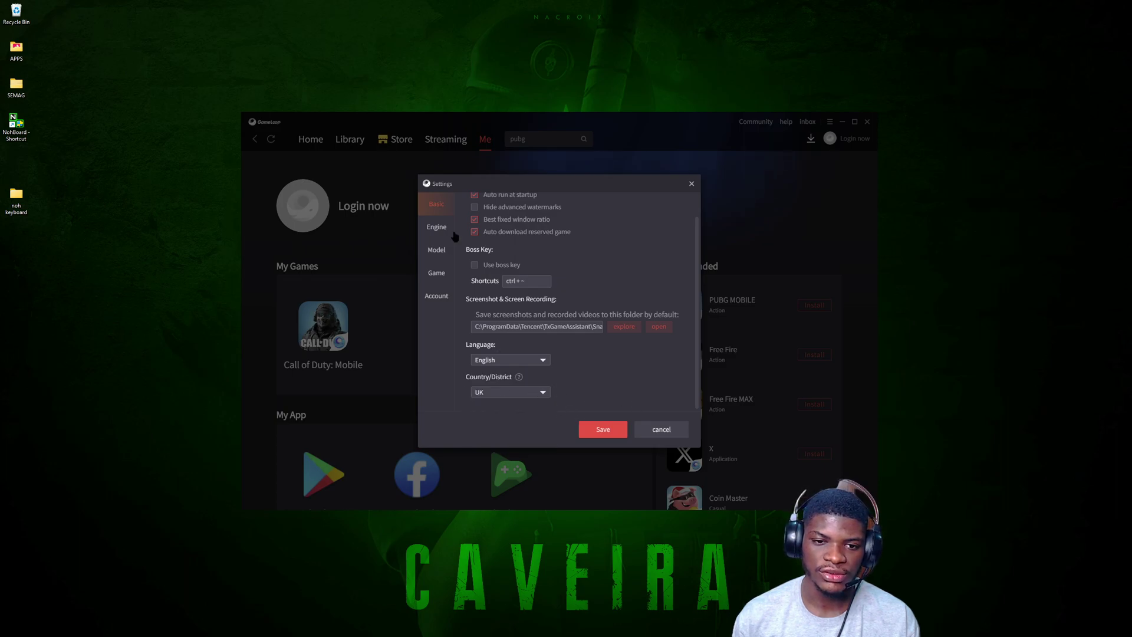
pyautogui.click(510, 392)
pyautogui.click(561, 402)
pyautogui.click(510, 392)
pyautogui.click(511, 392)
pyautogui.click(500, 391)
pyautogui.click(489, 392)
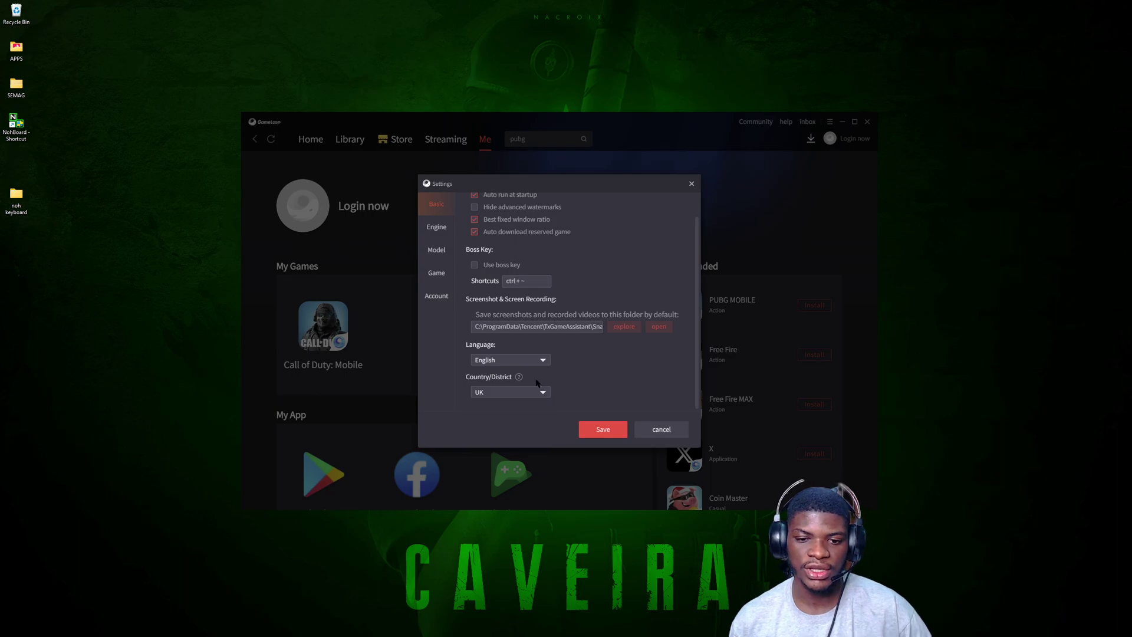
pyautogui.click(439, 229)
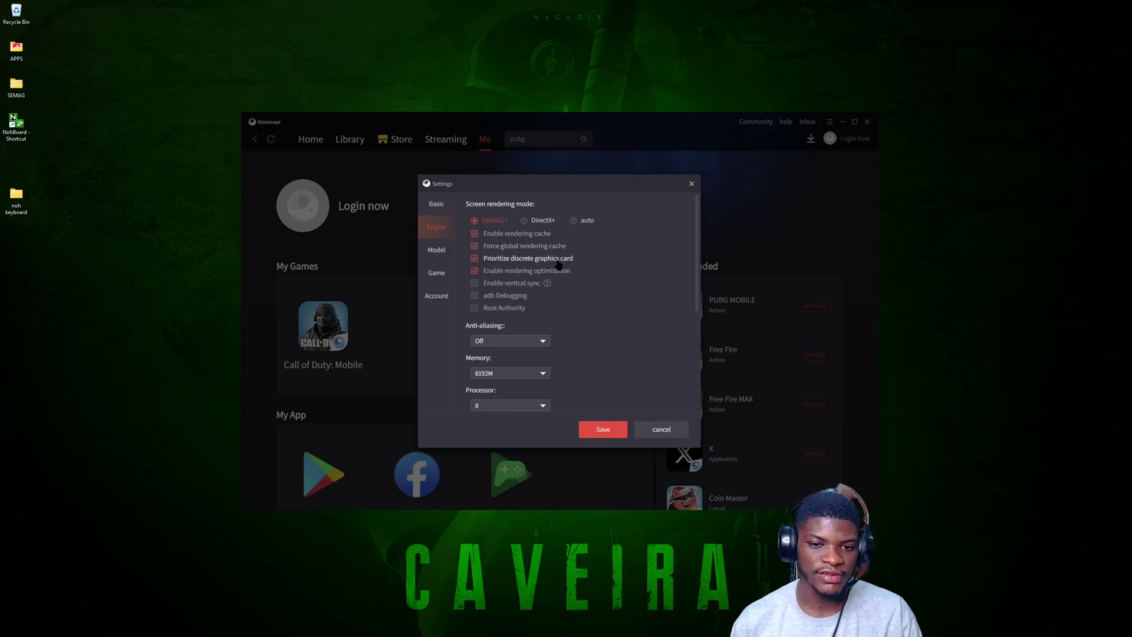
pyautogui.moveTo(548, 284)
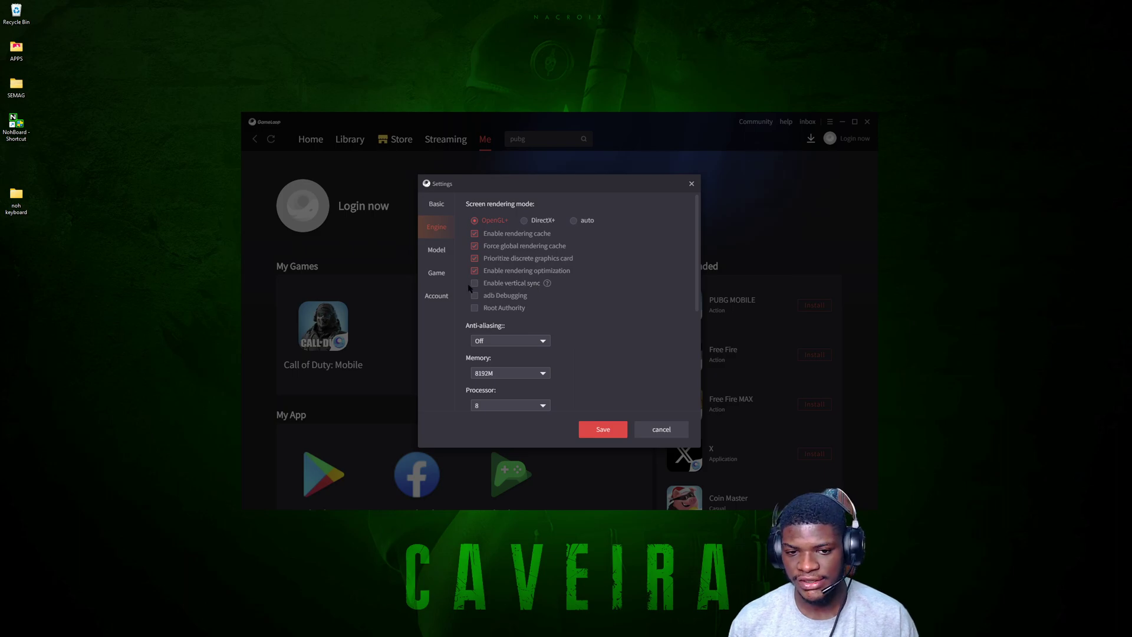
pyautogui.scroll(-1, 532, 308)
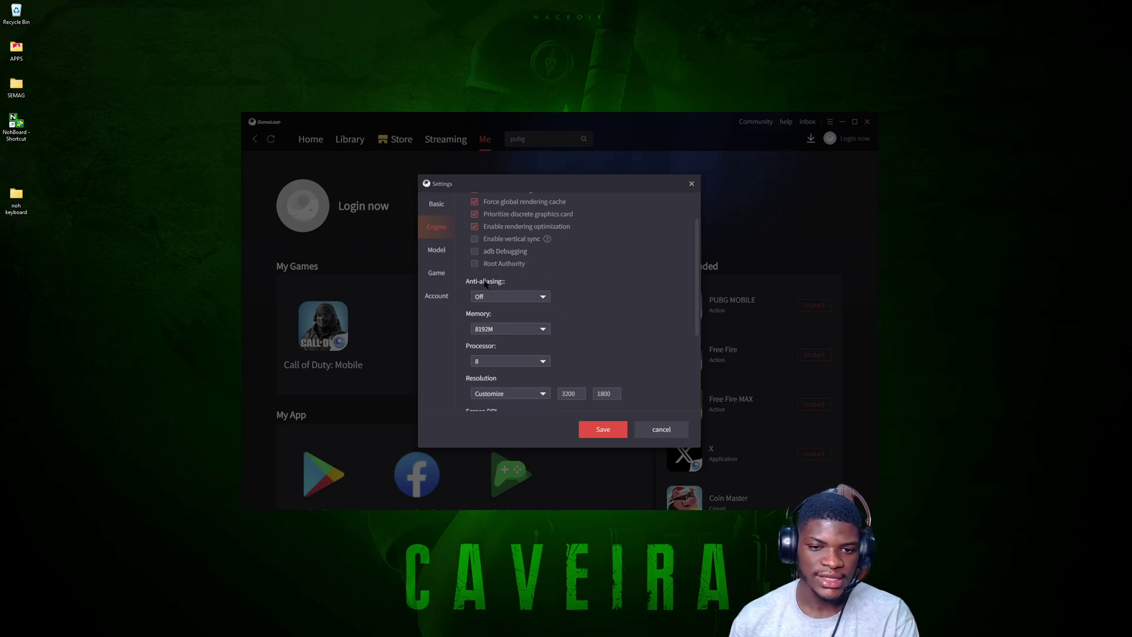
# - Review the Anti-aliasing, Memory and Processor choices, keeping Off, 8192M and 8 processors
pyautogui.click(511, 296)
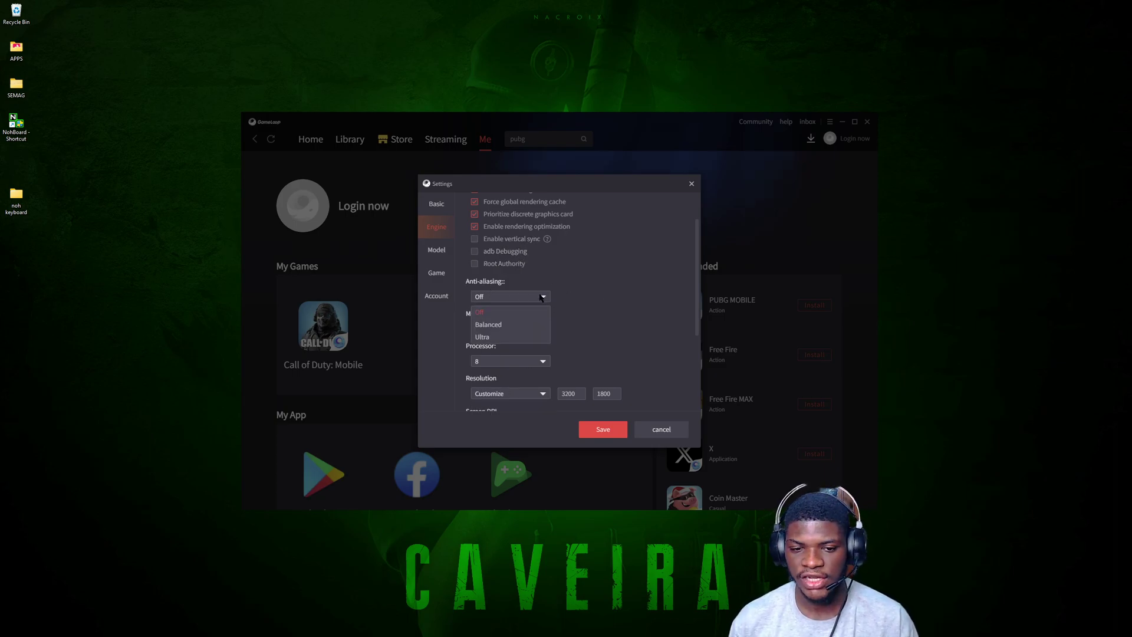
pyautogui.click(500, 311)
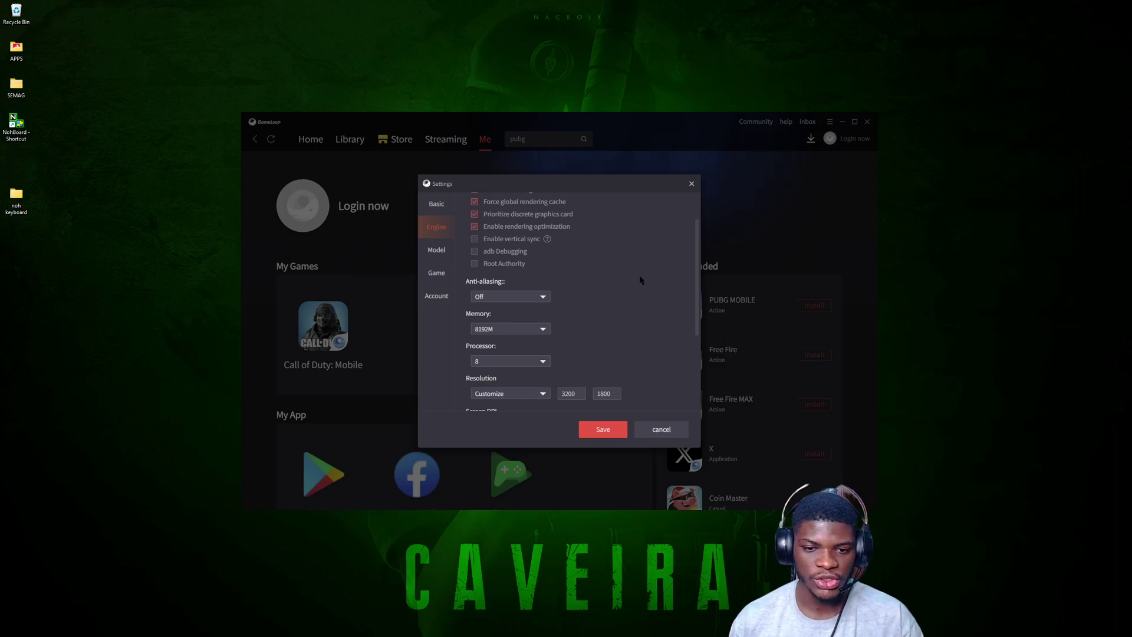
pyautogui.scroll(-3, 616, 268)
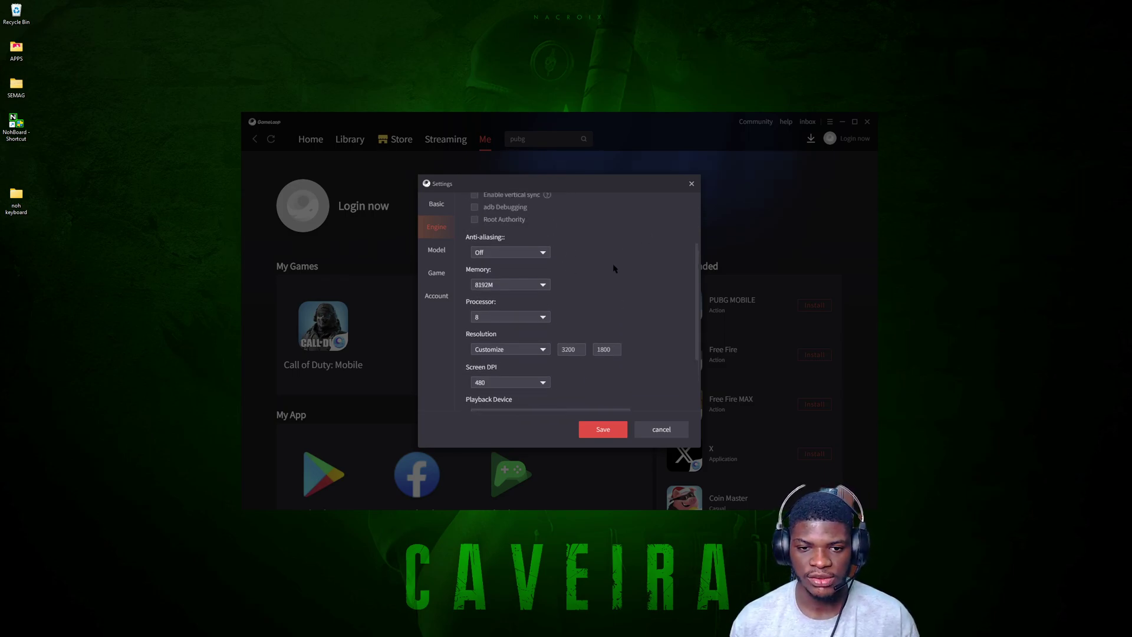
pyautogui.scroll(-3, 608, 291)
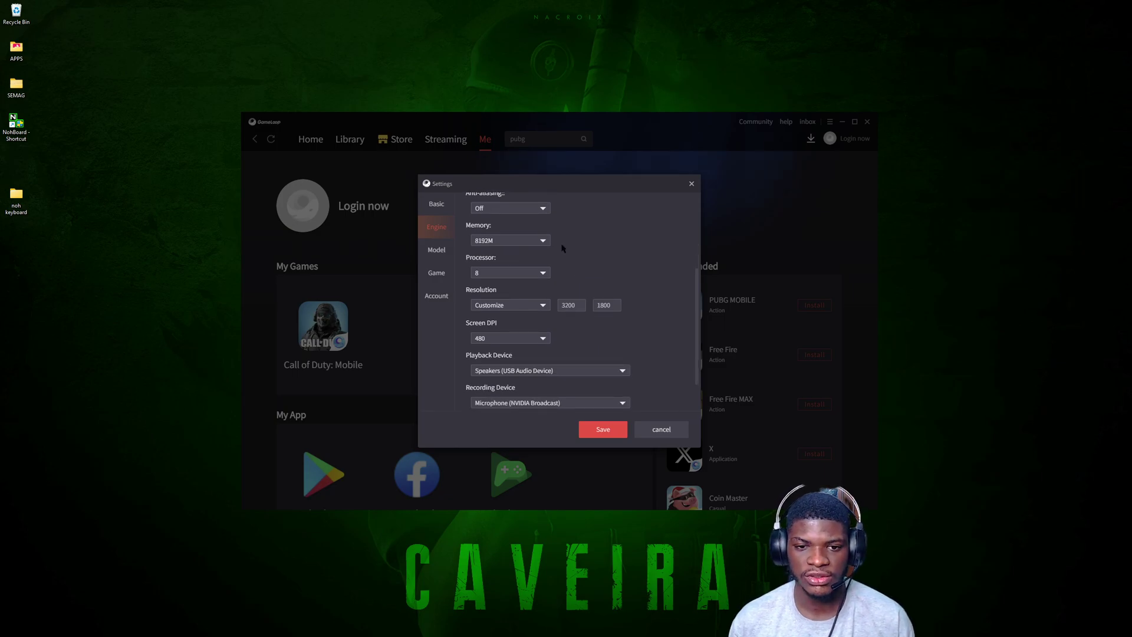
pyautogui.click(516, 240)
pyautogui.click(475, 242)
pyautogui.click(507, 240)
pyautogui.scroll(-3, 506, 286)
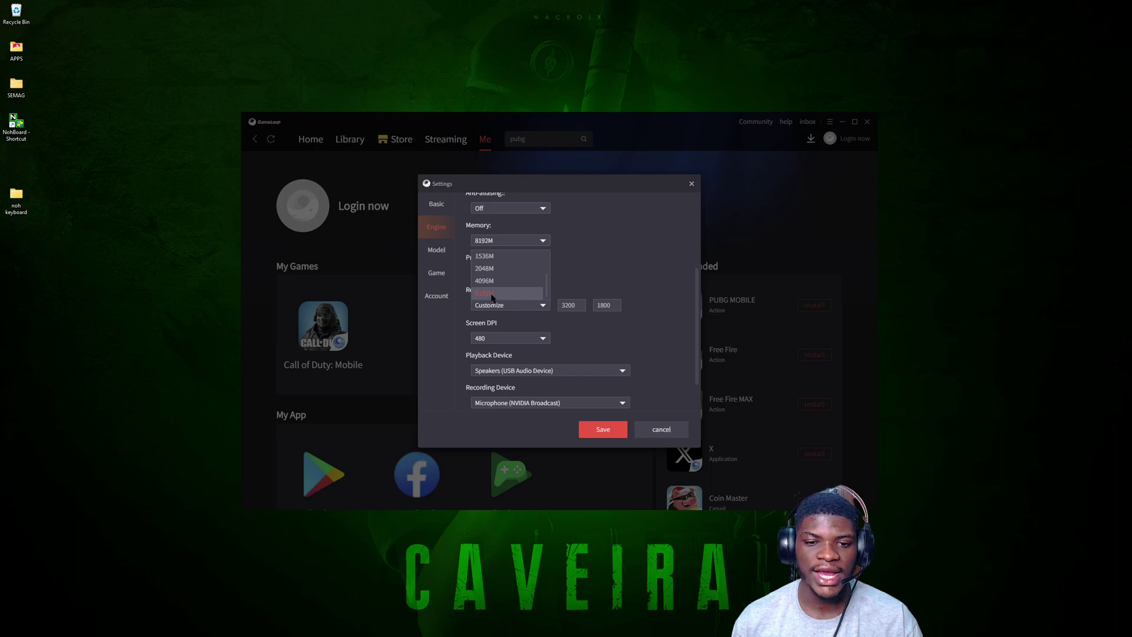
pyautogui.click(488, 294)
pyautogui.click(511, 242)
pyautogui.click(575, 326)
pyautogui.click(478, 270)
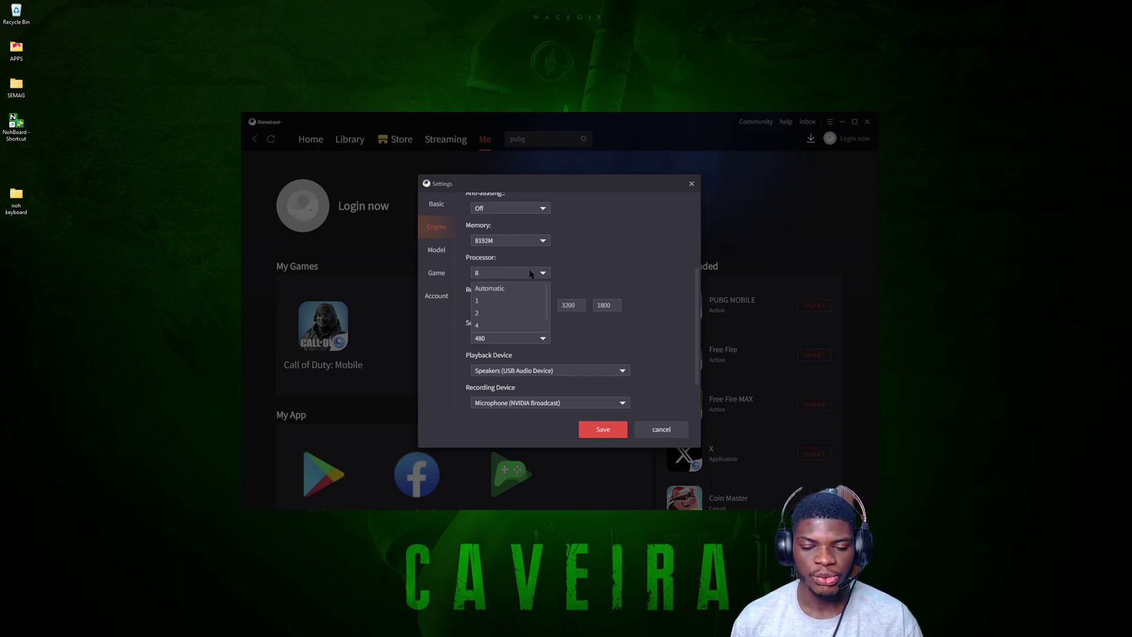
pyautogui.click(491, 330)
# - Review the Resolution presets, leaving Customize selected
pyautogui.scroll(-1, 619, 248)
pyautogui.click(504, 264)
pyautogui.click(505, 264)
pyautogui.click(520, 263)
pyautogui.click(487, 262)
pyautogui.click(507, 263)
pyautogui.scroll(-2, 501, 291)
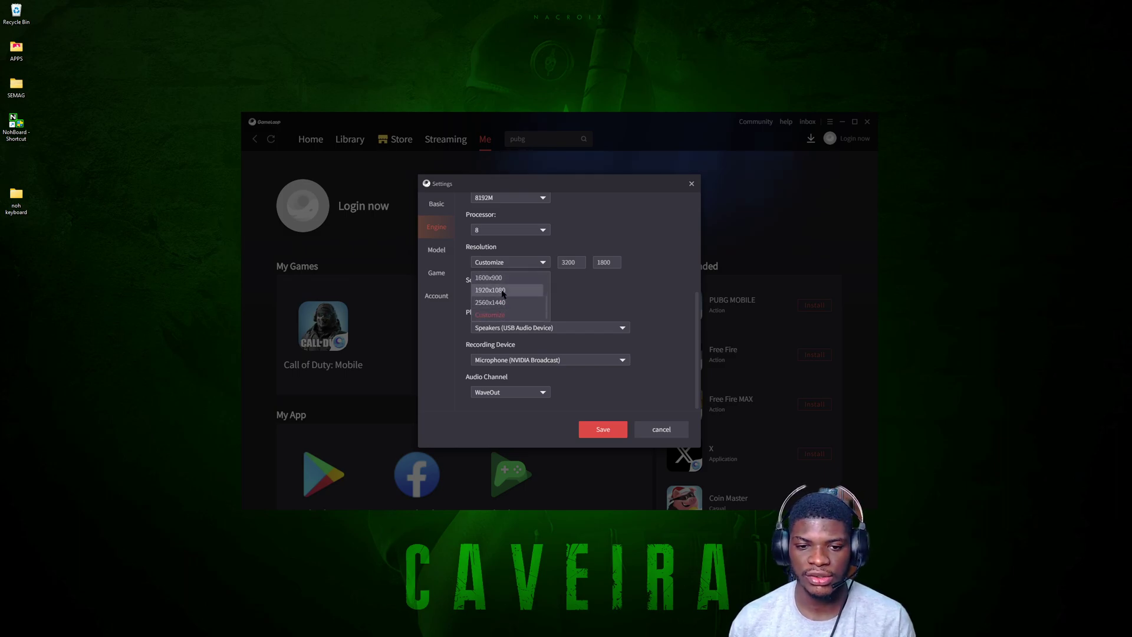
pyautogui.click(616, 303)
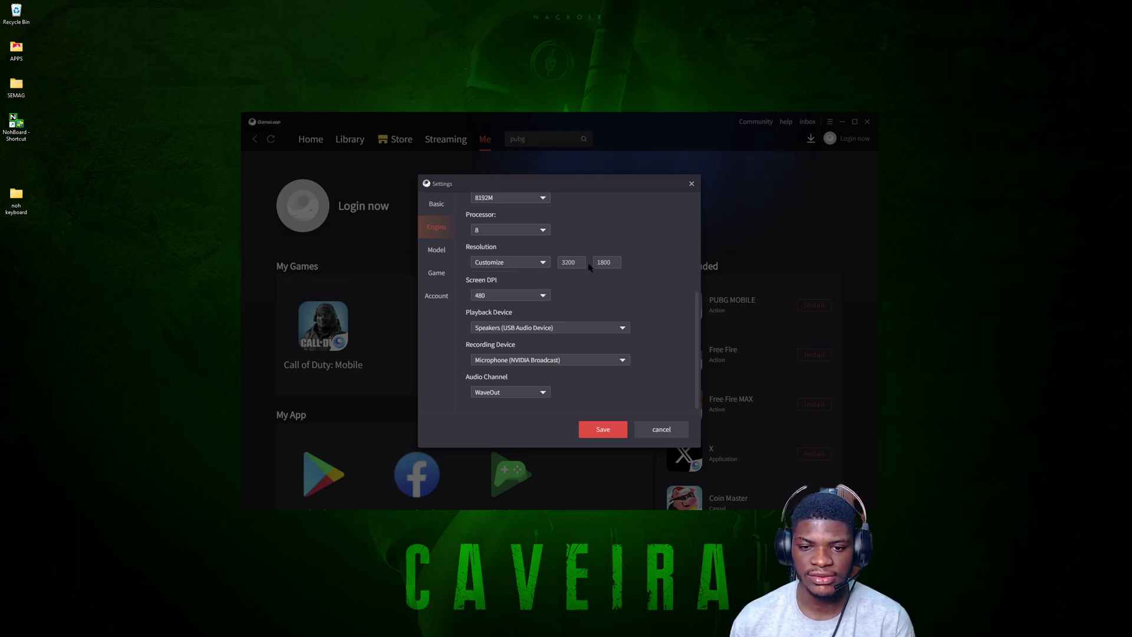
pyautogui.click(528, 266)
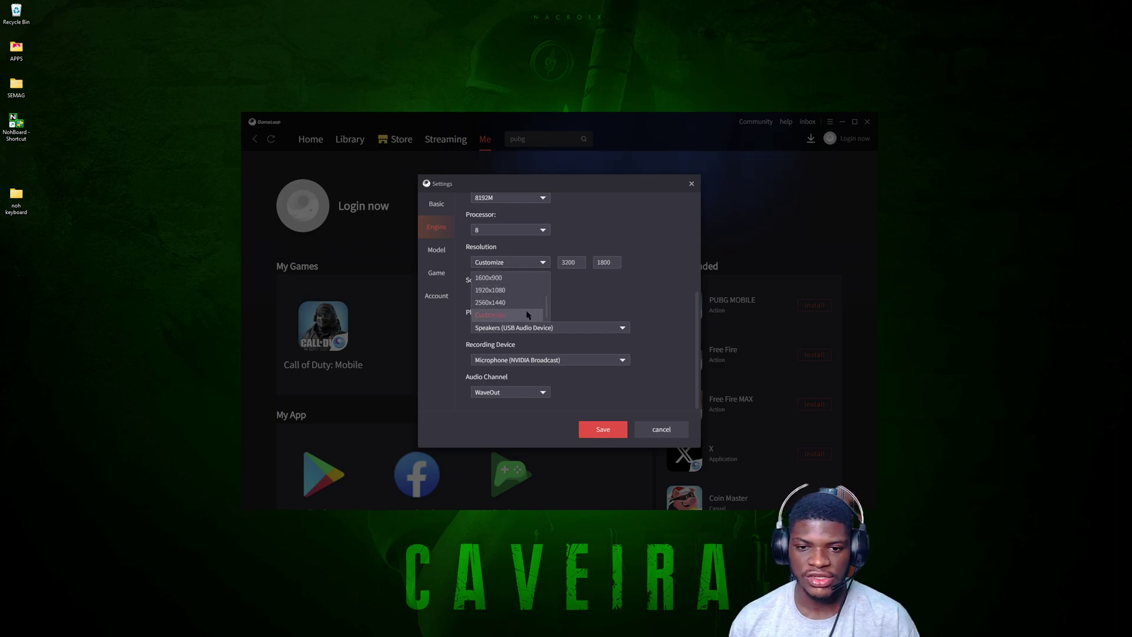
pyautogui.click(529, 316)
pyautogui.click(511, 291)
pyautogui.click(512, 298)
pyautogui.click(524, 262)
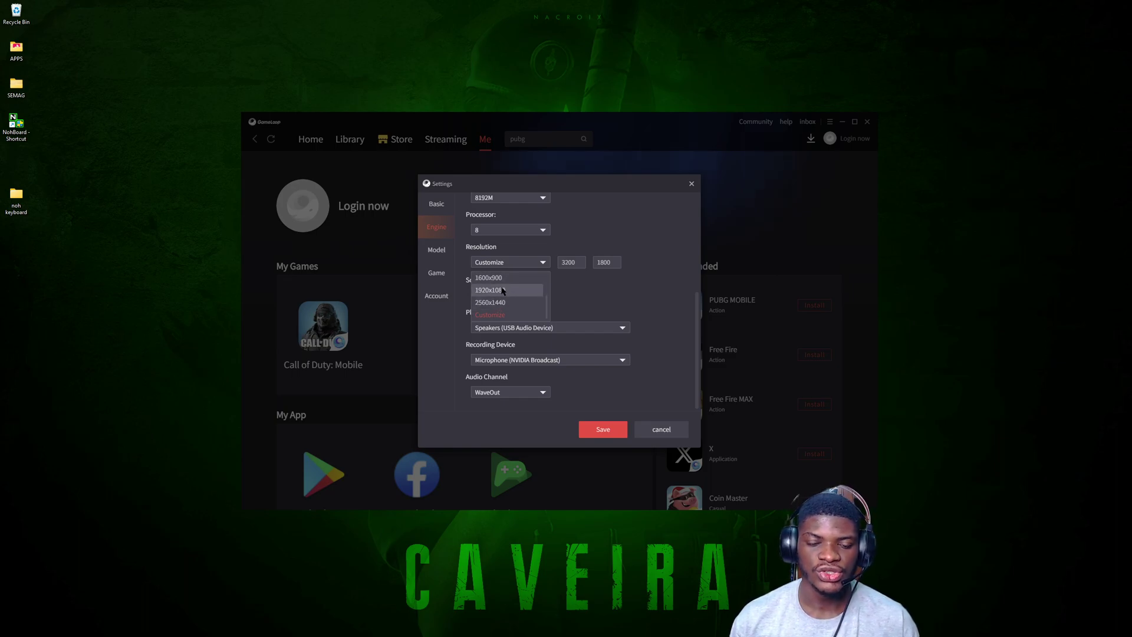
pyautogui.press('Escape')
# - Review the Screen DPI choices, keeping 480
pyautogui.click(506, 295)
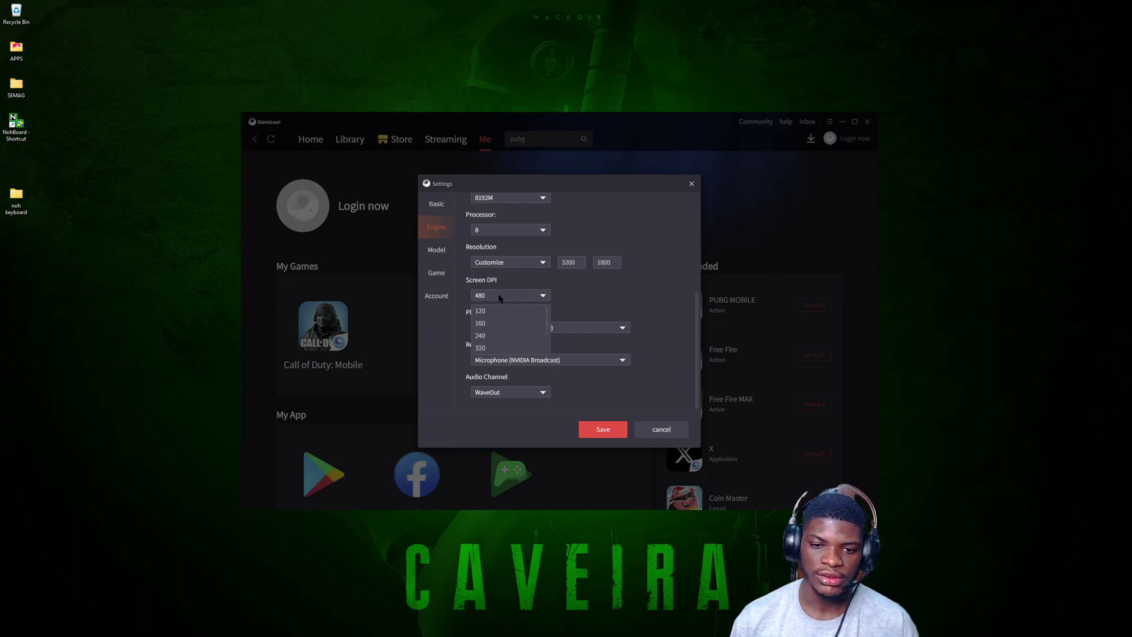
pyautogui.click(507, 349)
pyautogui.click(513, 327)
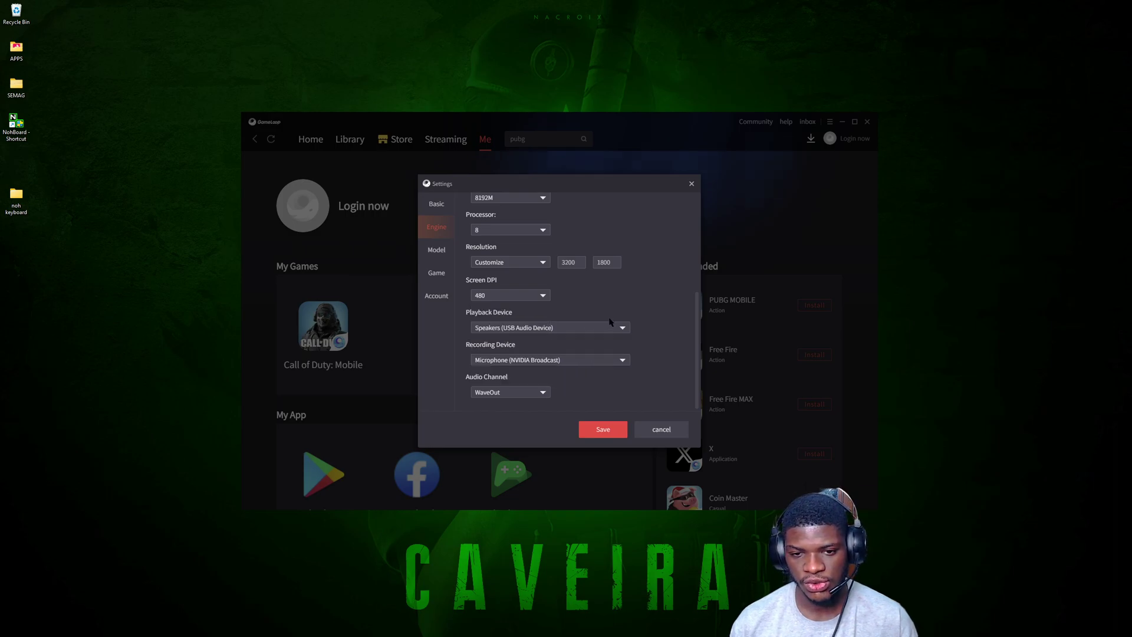
pyautogui.click(512, 327)
pyautogui.click(524, 295)
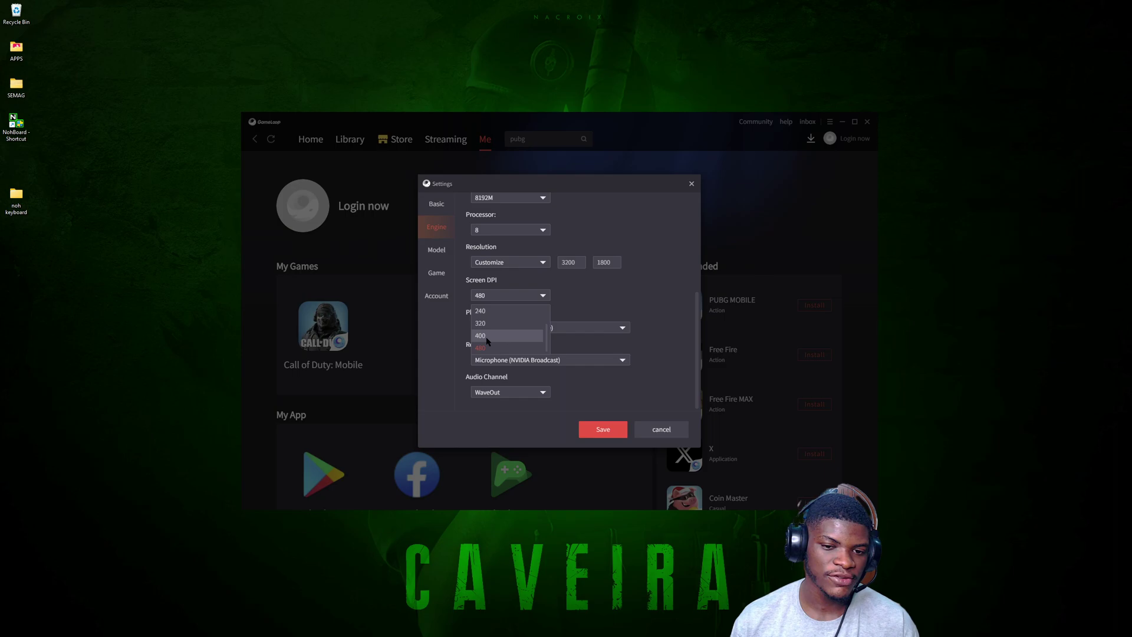
pyautogui.click(497, 336)
pyautogui.click(510, 296)
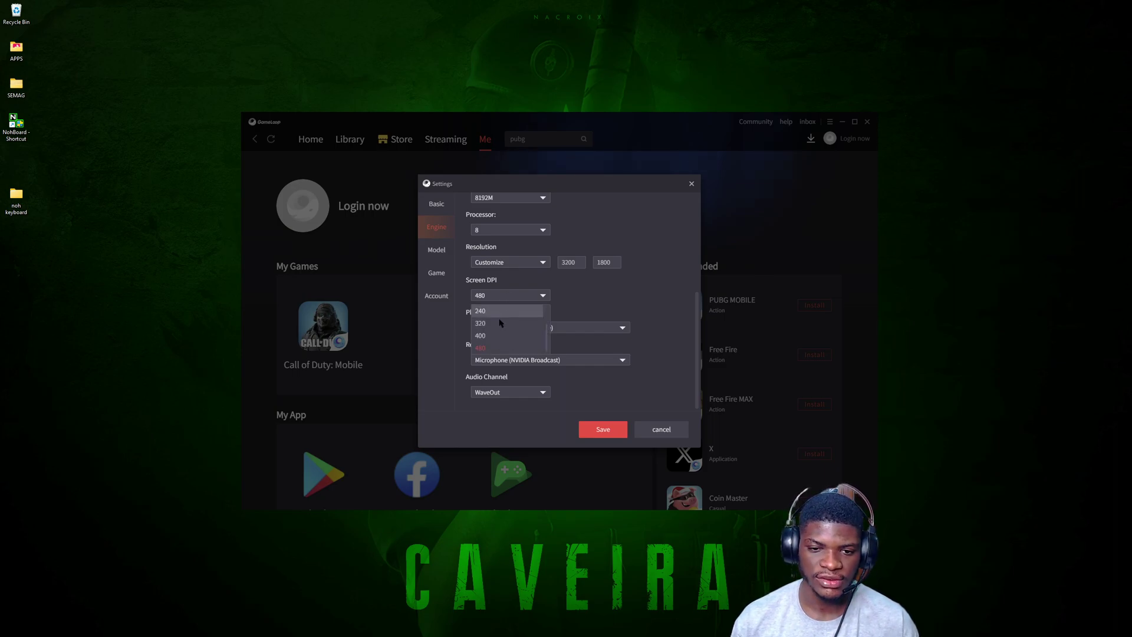
pyautogui.click(490, 347)
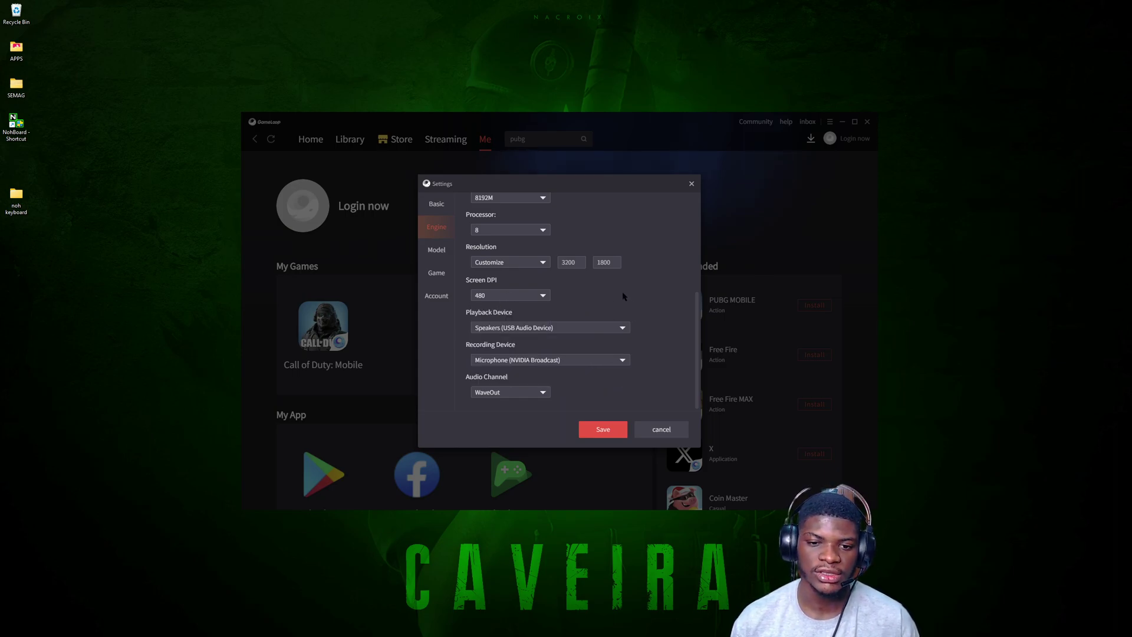
pyautogui.click(533, 294)
pyautogui.click(510, 310)
# - Leave playback and recording devices unchanged, then view the phone model choices under Model
pyautogui.click(617, 328)
pyautogui.click(608, 332)
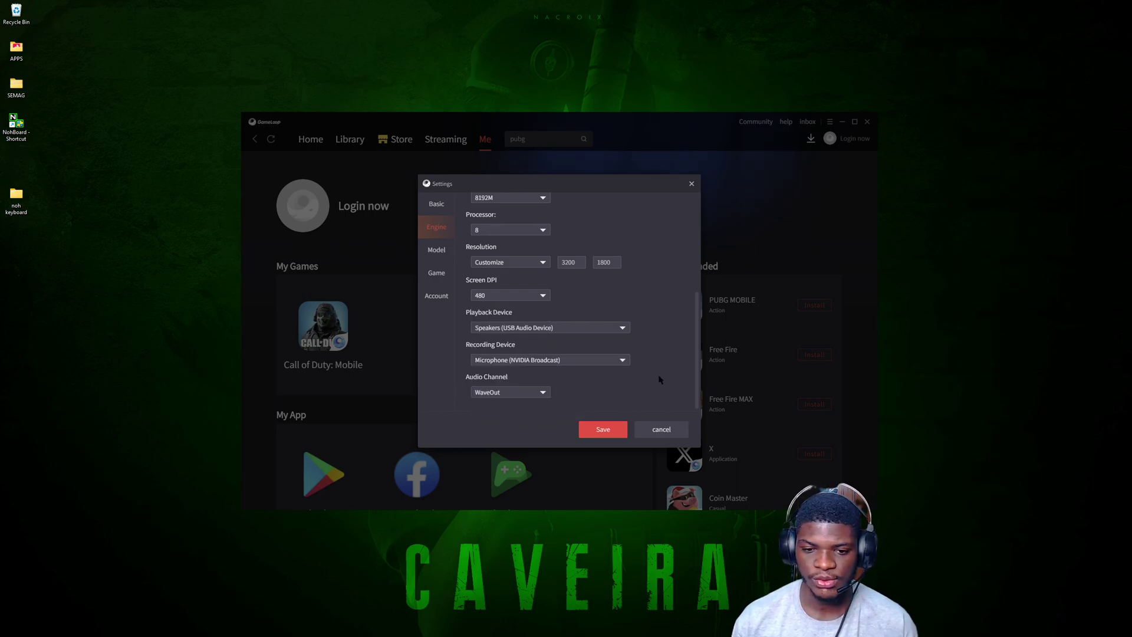
pyautogui.click(594, 330)
pyautogui.click(634, 350)
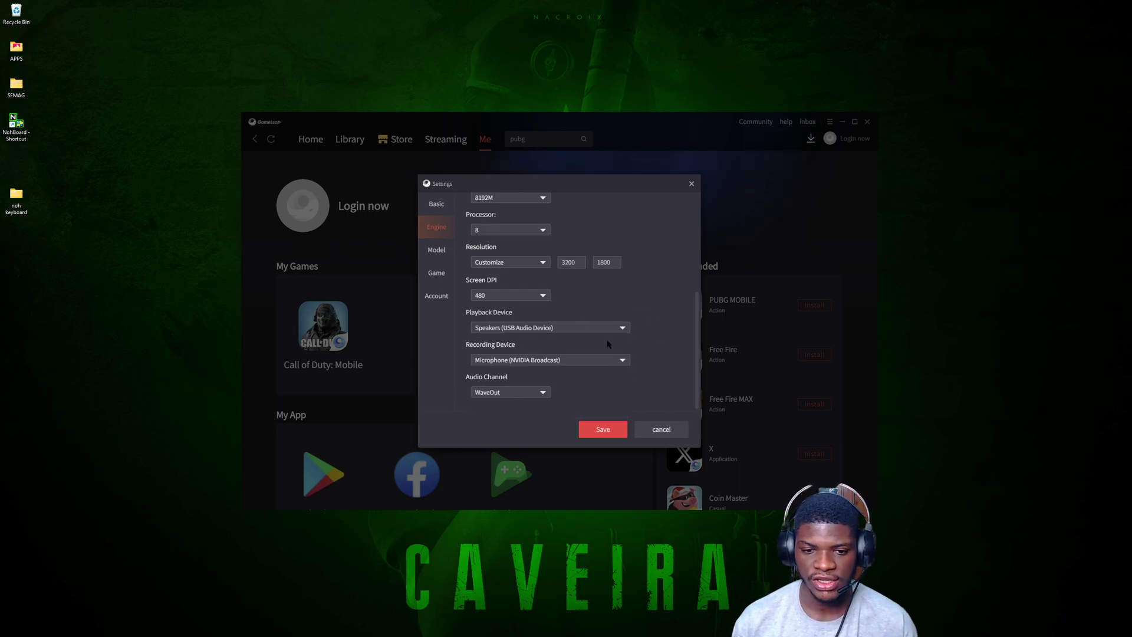
pyautogui.click(583, 326)
pyautogui.click(566, 361)
pyautogui.click(566, 361)
pyautogui.click(633, 300)
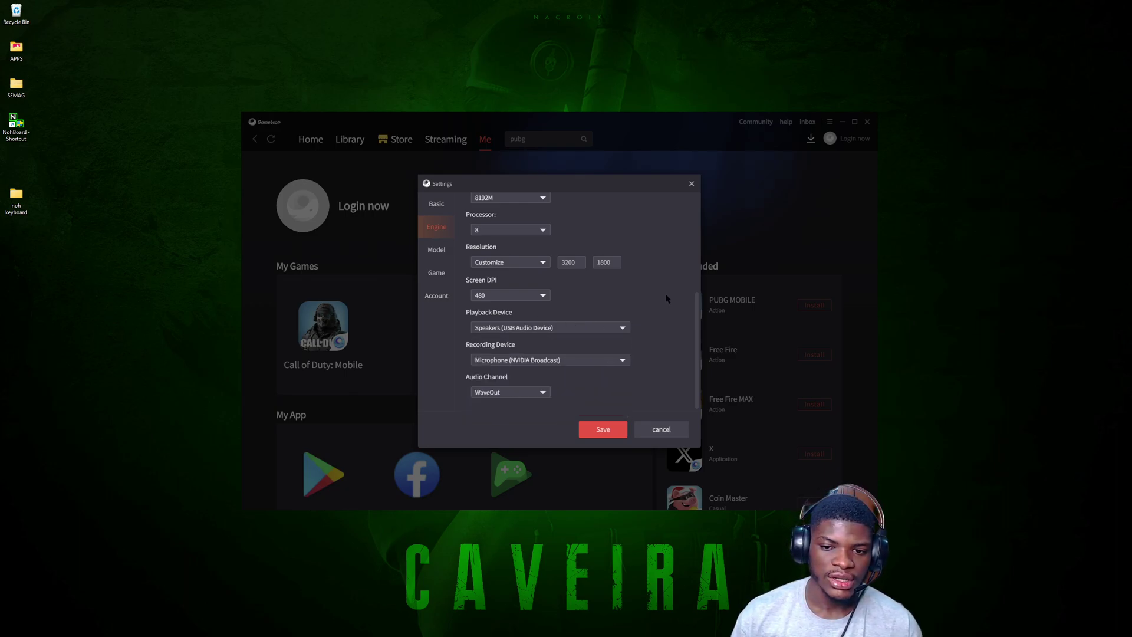
pyautogui.click(438, 252)
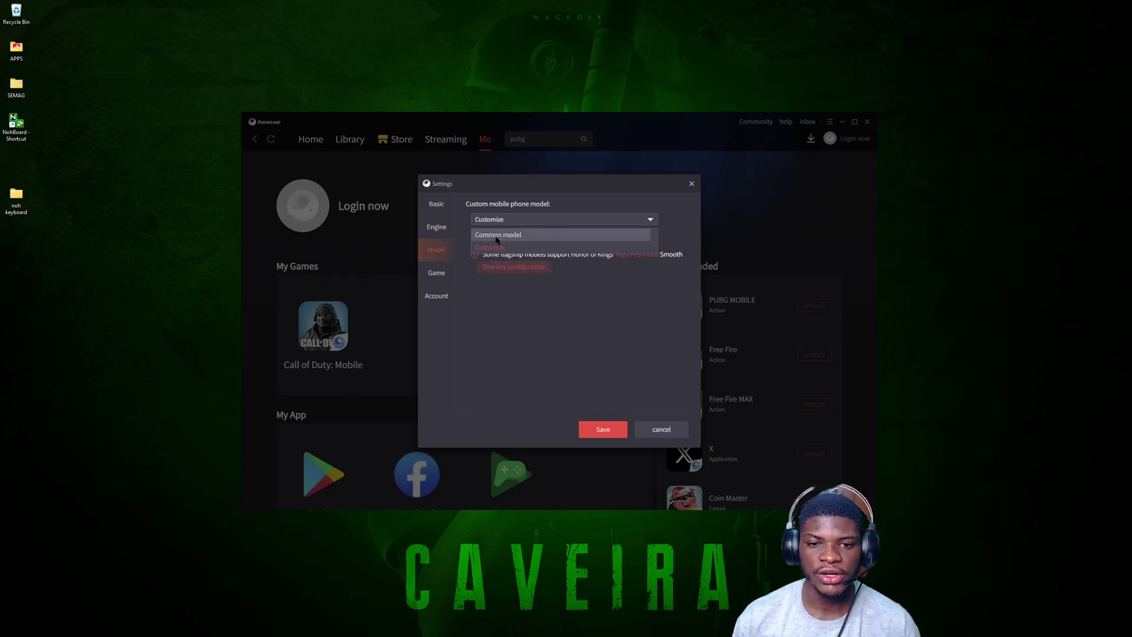
pyautogui.click(538, 220)
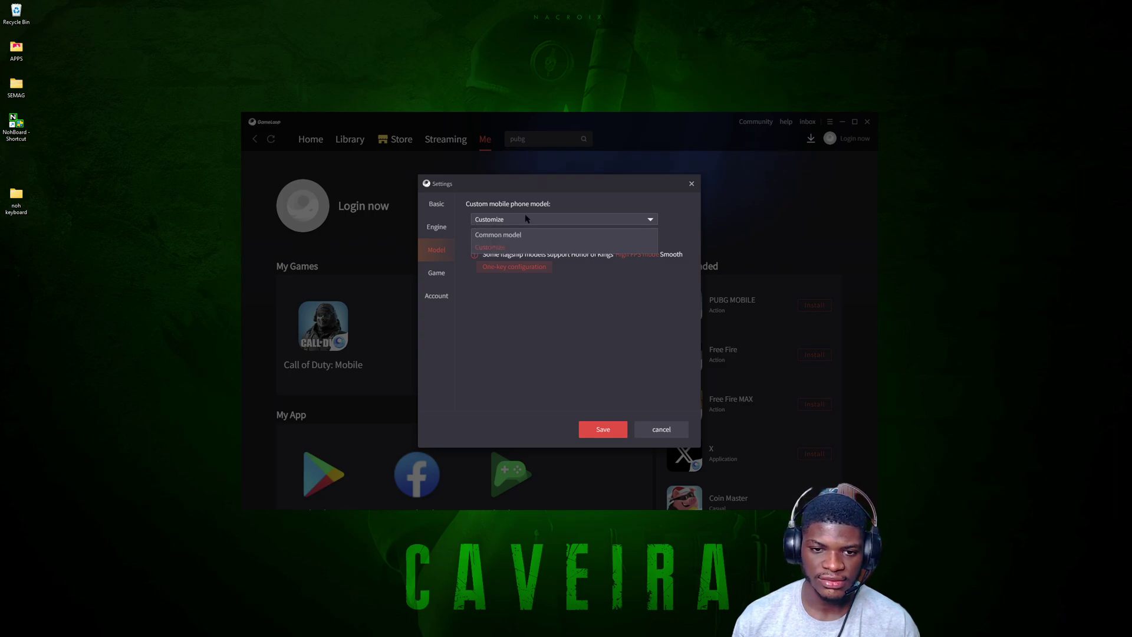